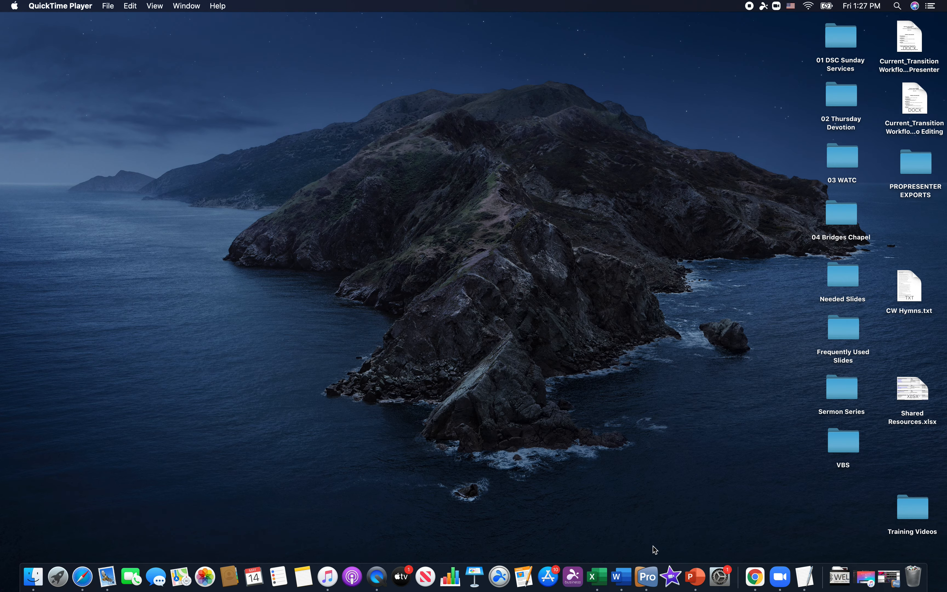
# Switch to Chrome and close the YouTube Studio channel content page and the Divine Savior Church channel page.
pyautogui.click(755, 576)
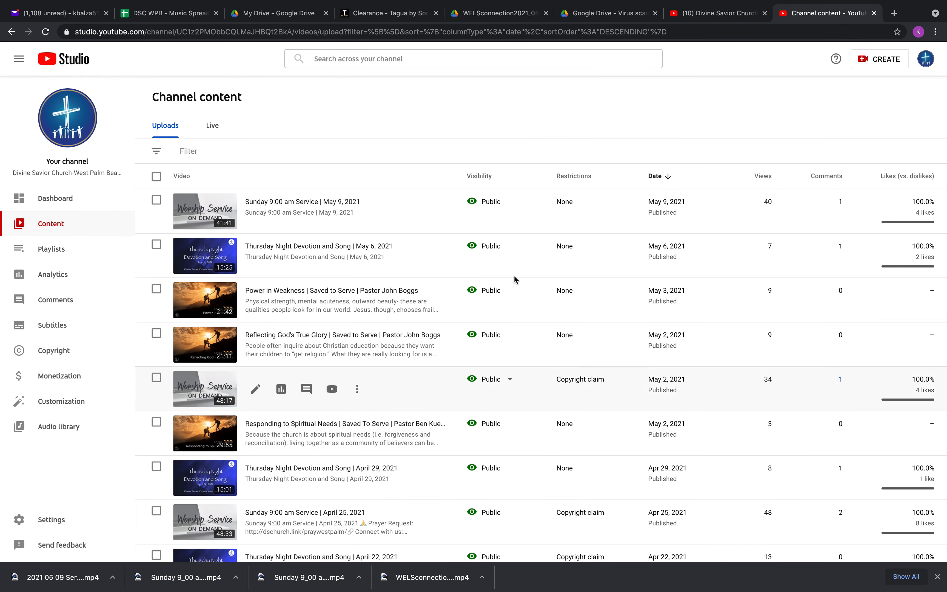
pyautogui.click(875, 14)
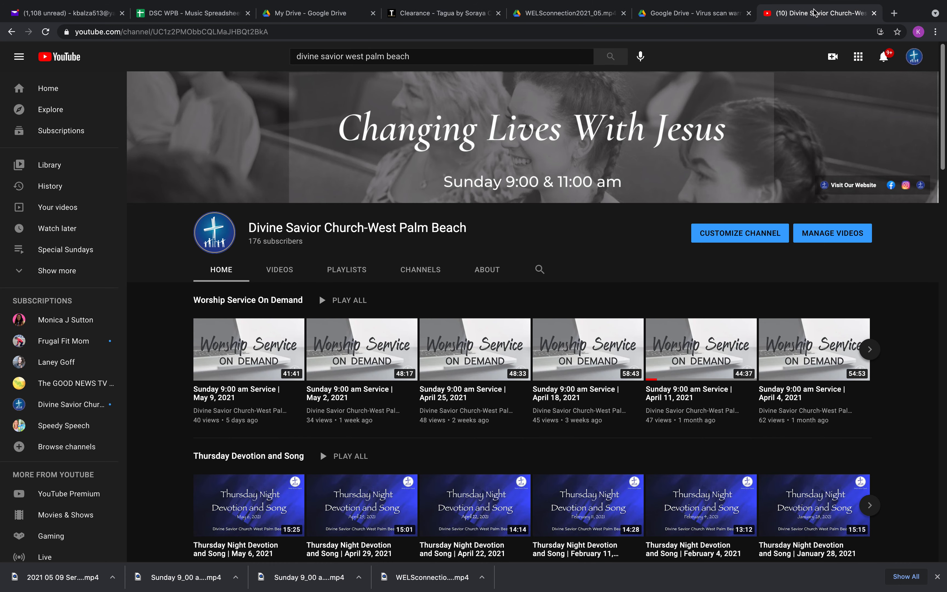
pyautogui.click(874, 13)
# Open the YouTube home page in a new browser tab.
pyautogui.click(770, 13)
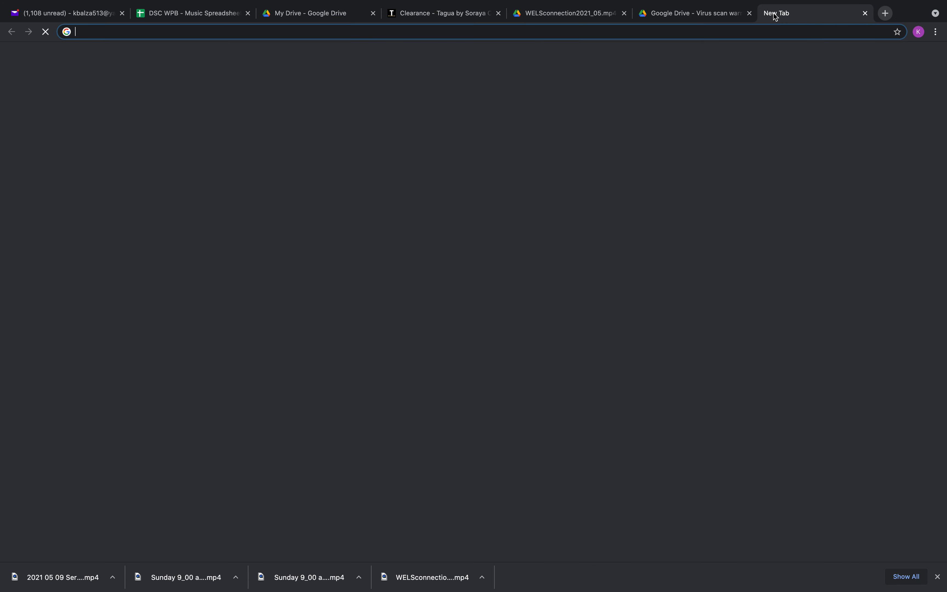
pyautogui.click(629, 30)
pyautogui.write('you')
pyautogui.press('Return')
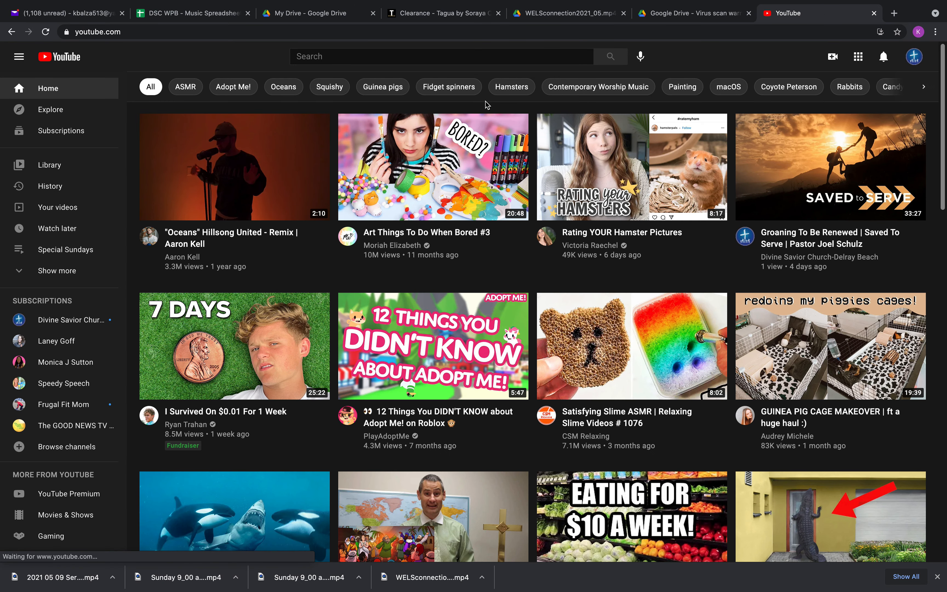
# Search YouTube for "divine savior west palm beach" and open the Divine Savior Church-West Palm Beach channel.
pyautogui.click(329, 60)
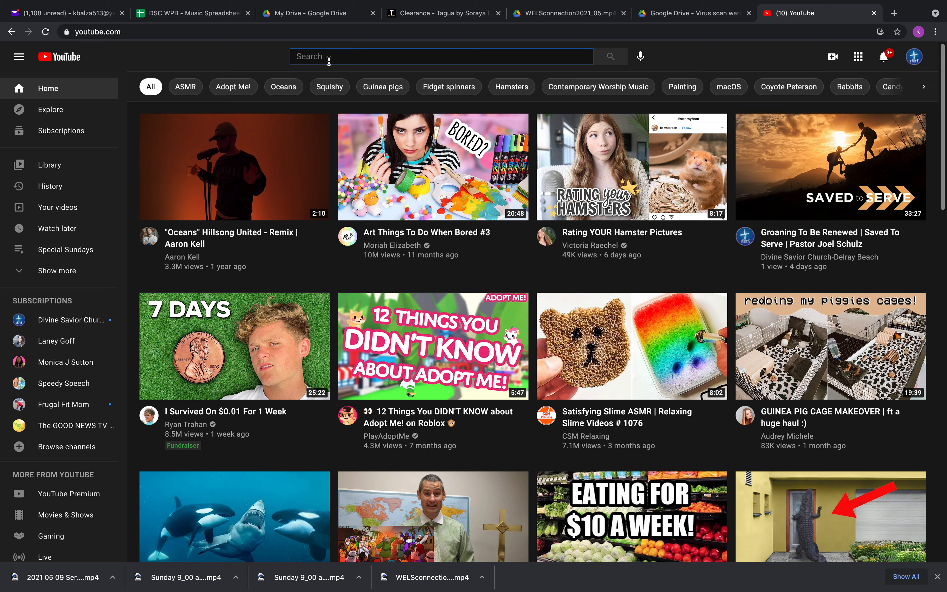
pyautogui.write('divine saviou')
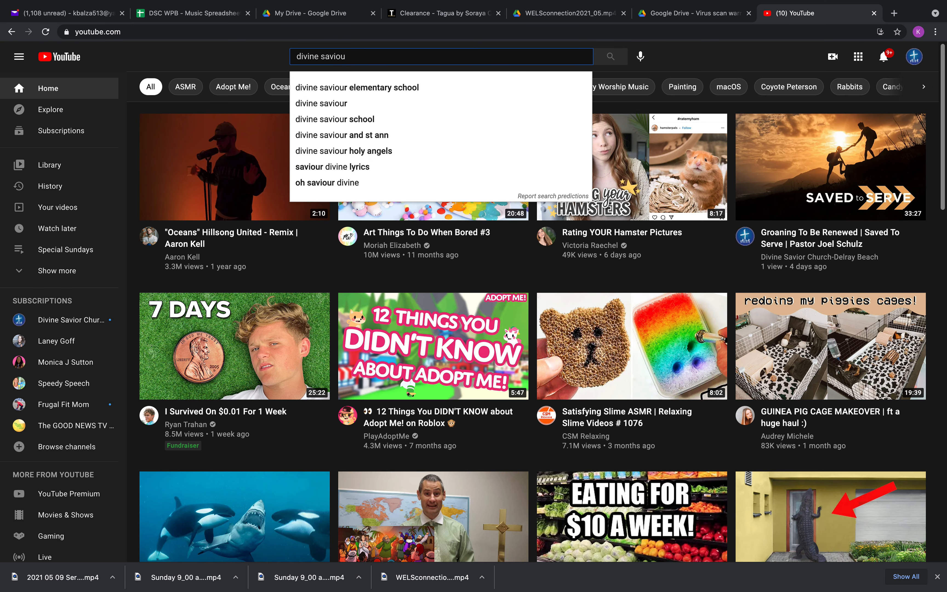
pyautogui.press('BackSpace')
pyautogui.write('r ')
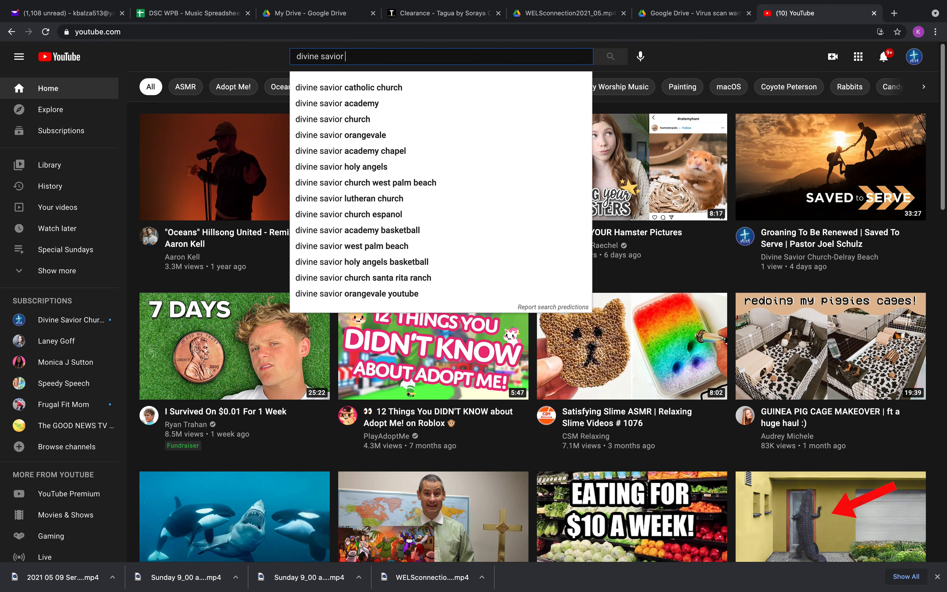
pyautogui.write('west palm beach')
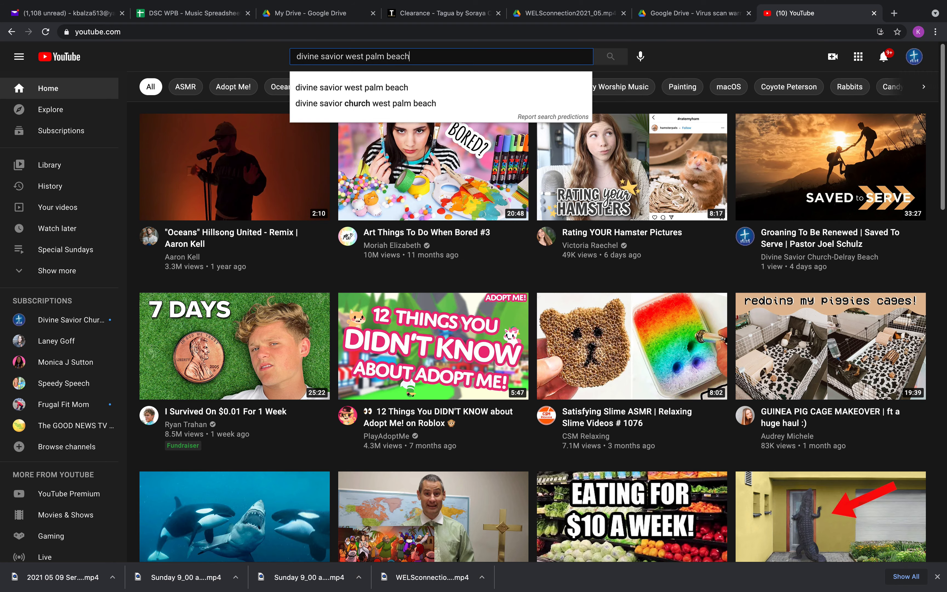
pyautogui.press('Return')
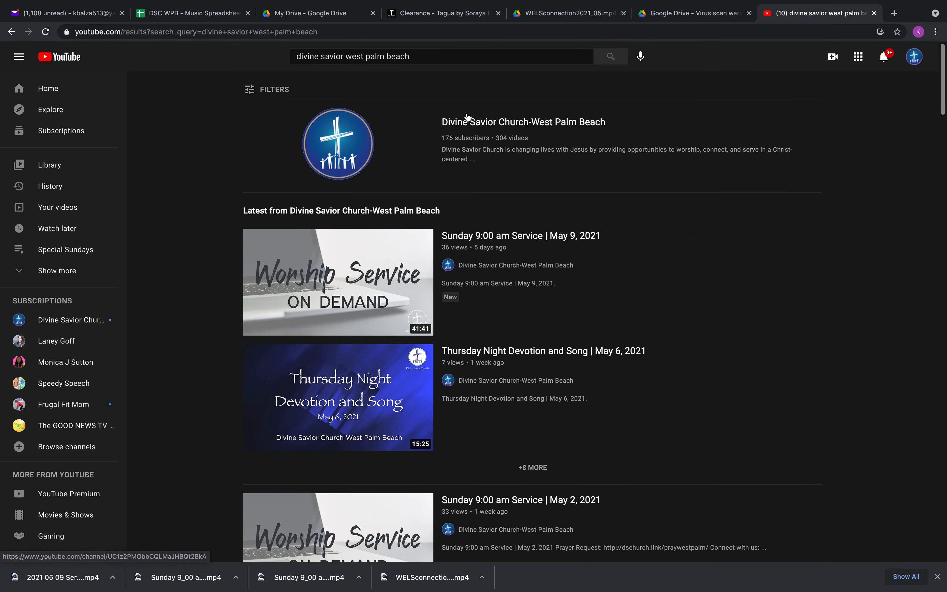
pyautogui.click(468, 123)
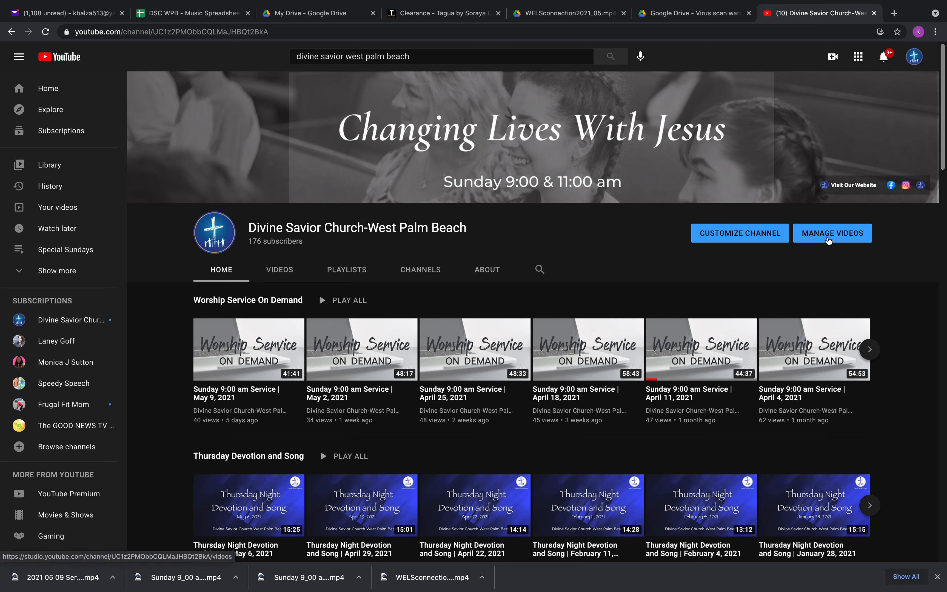
# Go to the channel's video management in YouTube Studio and start a new video upload.
pyautogui.click(829, 239)
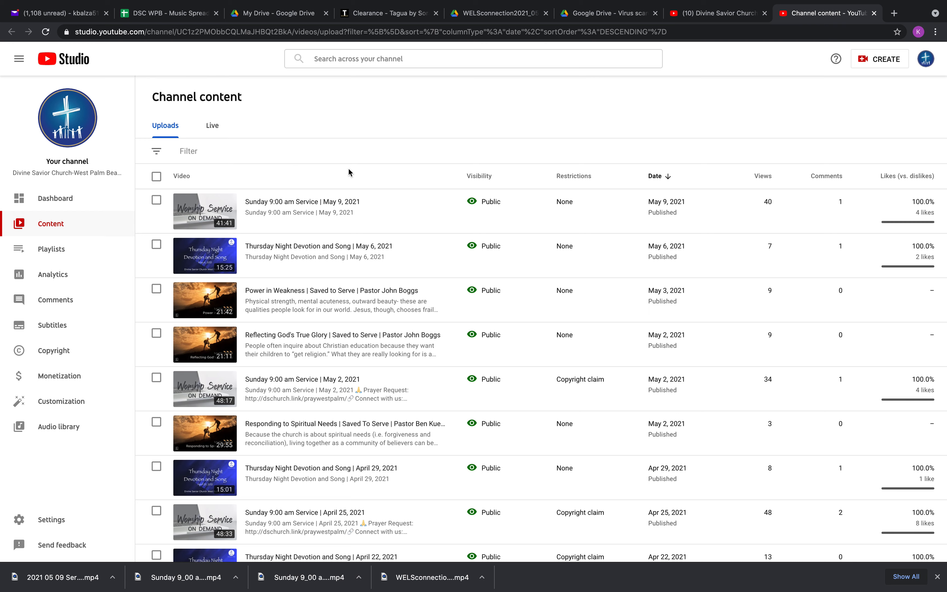
pyautogui.click(888, 62)
pyautogui.click(868, 83)
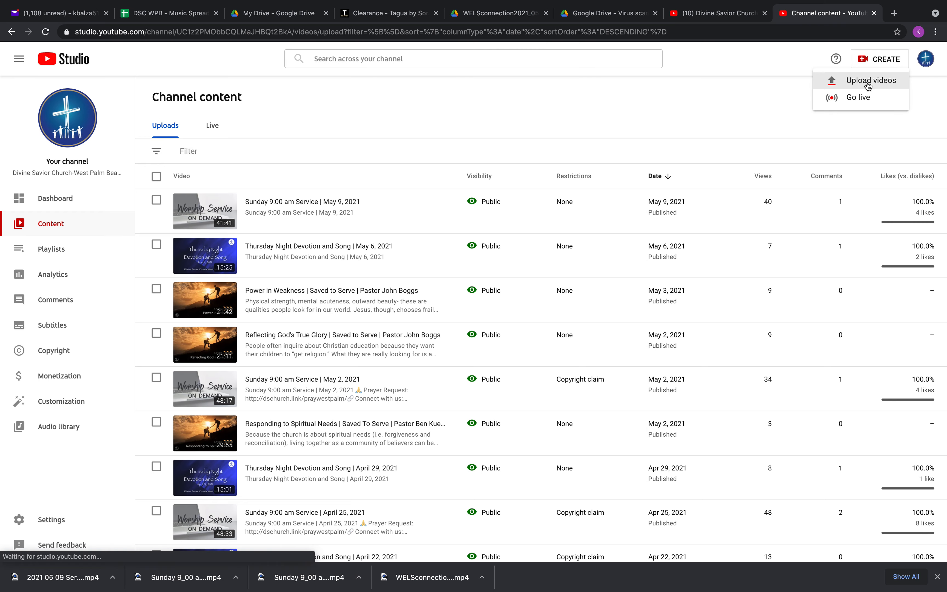
# Upload "2021 05 09 Service Video Final.mp4" from the Service Video folder of 2021 05 09 within 01 DSC Sunday Services.
pyautogui.click(493, 375)
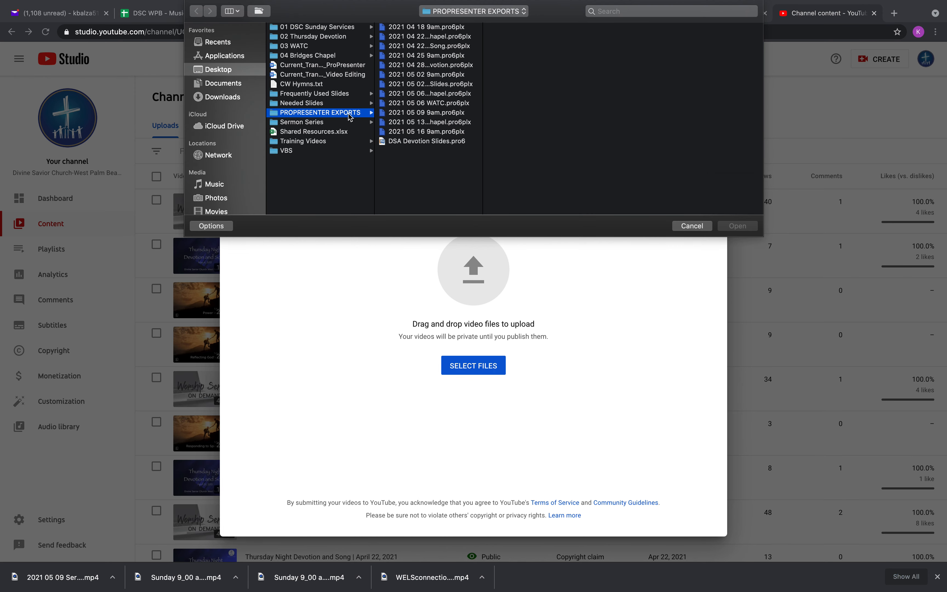
pyautogui.click(309, 28)
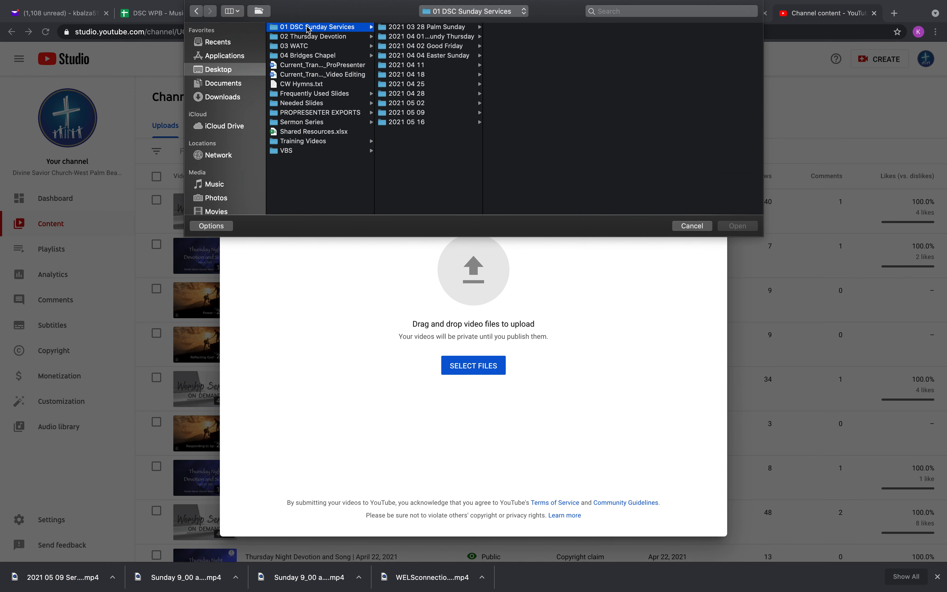
pyautogui.click(406, 113)
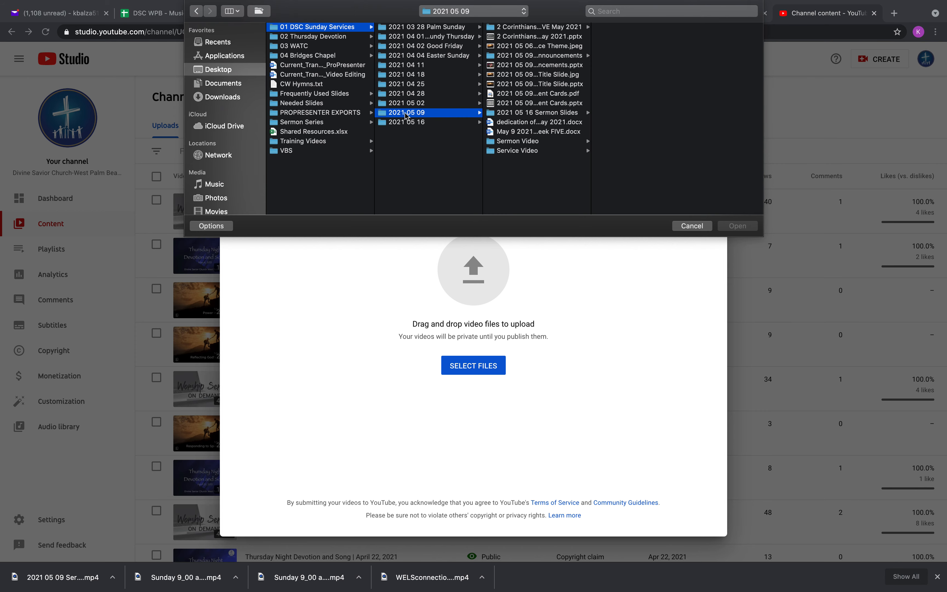
pyautogui.click(518, 151)
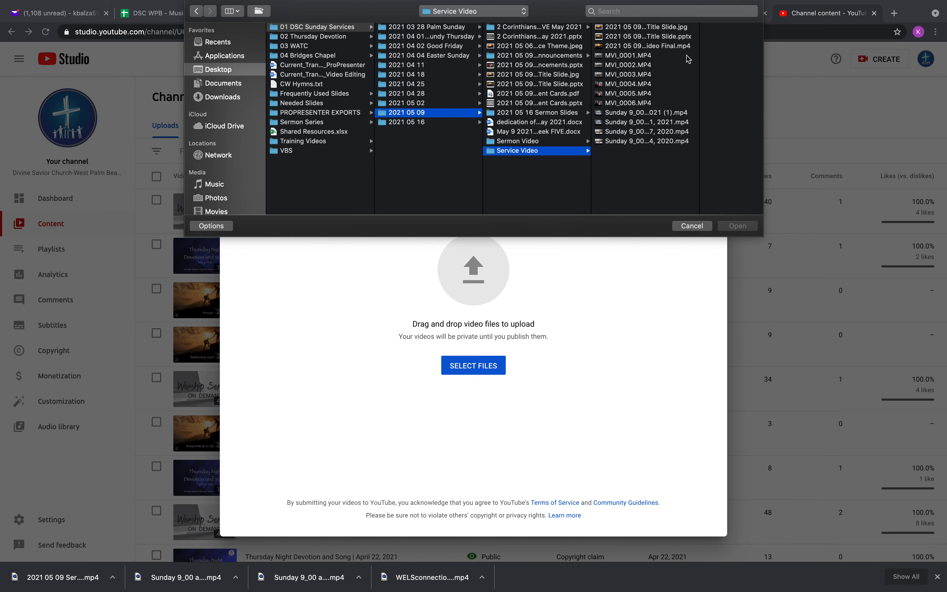
pyautogui.moveTo(699, 70); pyautogui.dragTo(742, 73)
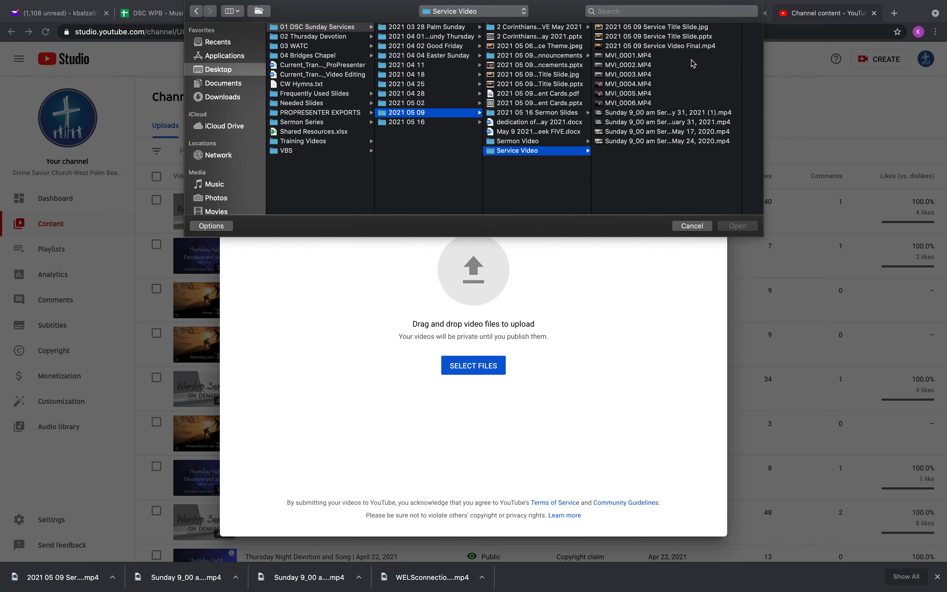
pyautogui.doubleClick(661, 46)
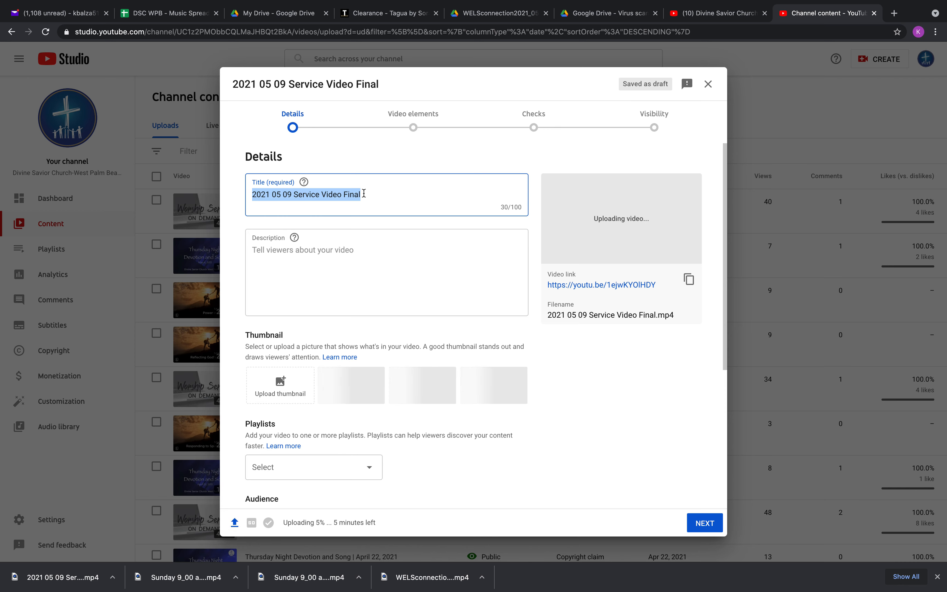
# Replace the video's title with "Sunday 9:00 am Service | May 9, 2021".
pyautogui.moveTo(348, 84); pyautogui.dragTo(400, 85)
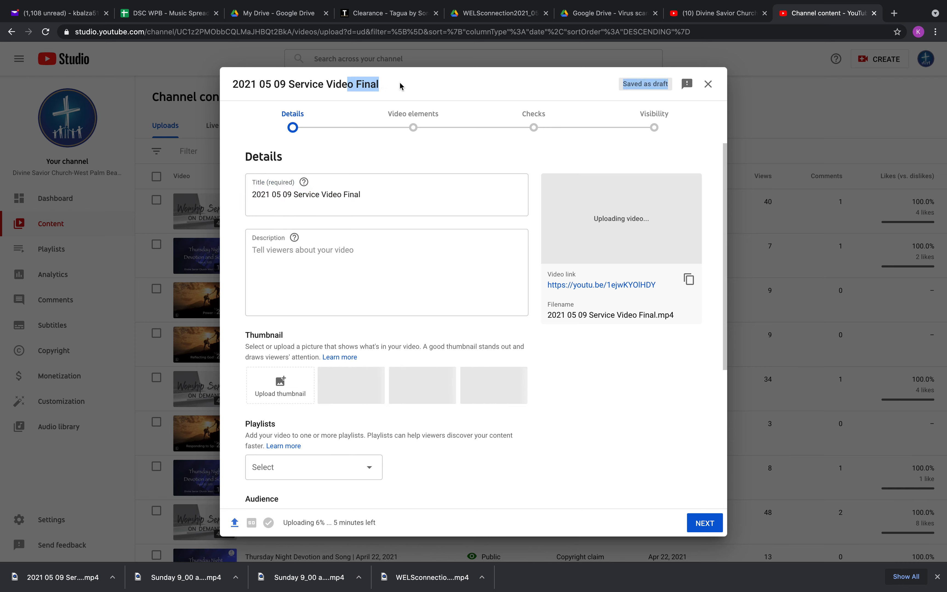
pyautogui.click(362, 195)
pyautogui.moveTo(362, 195); pyautogui.dragTo(225, 200)
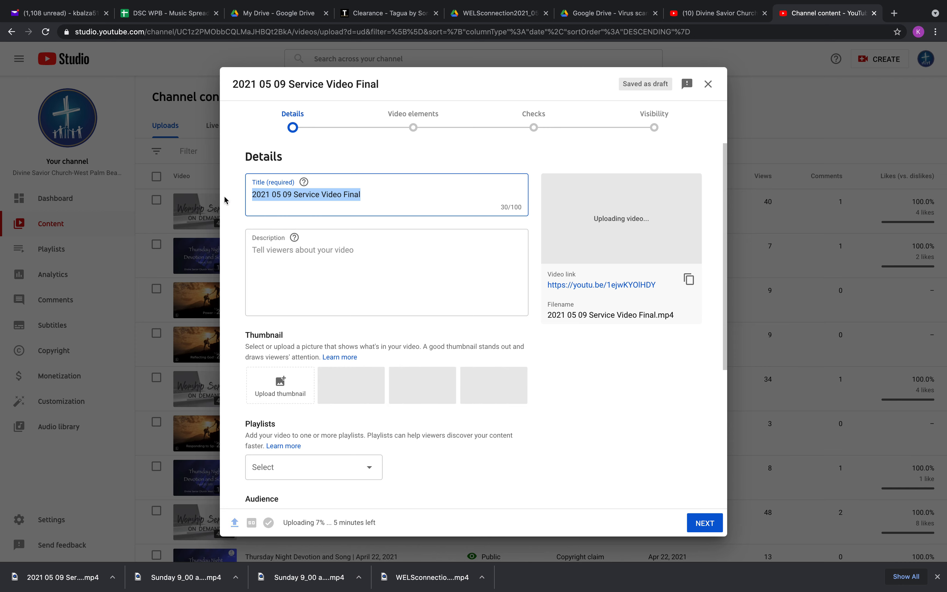
pyautogui.write('Sunday')
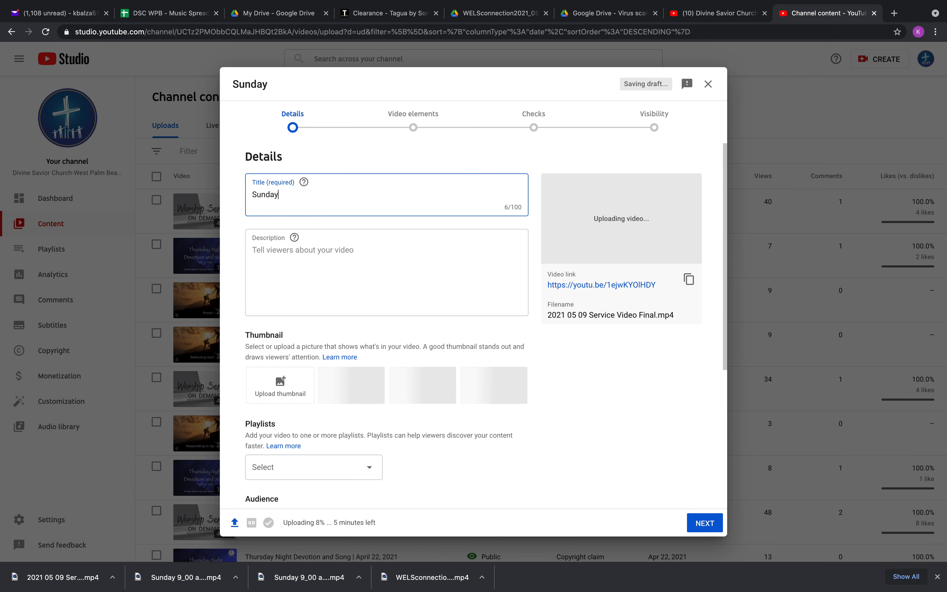
pyautogui.write(' 9 am')
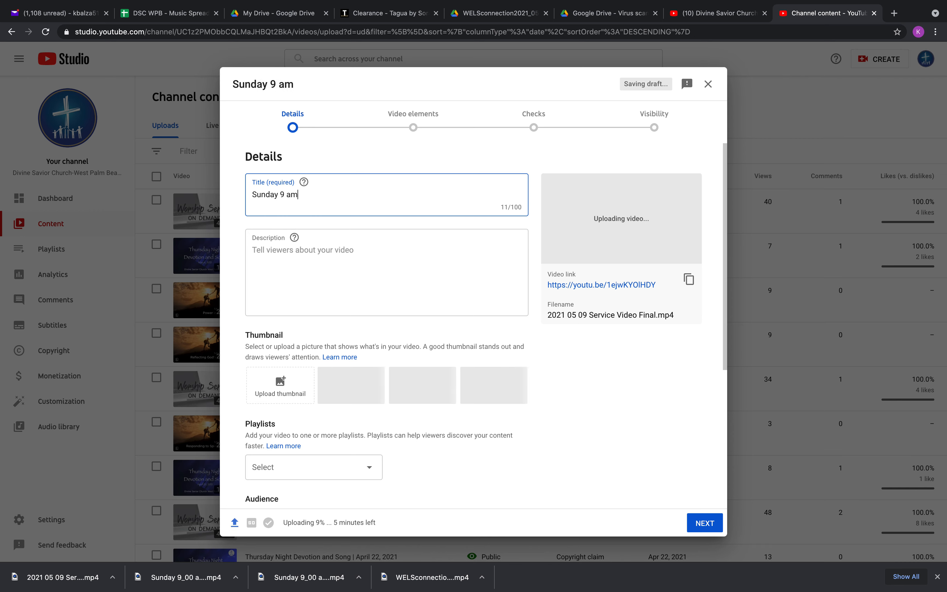
pyautogui.write(' Service')
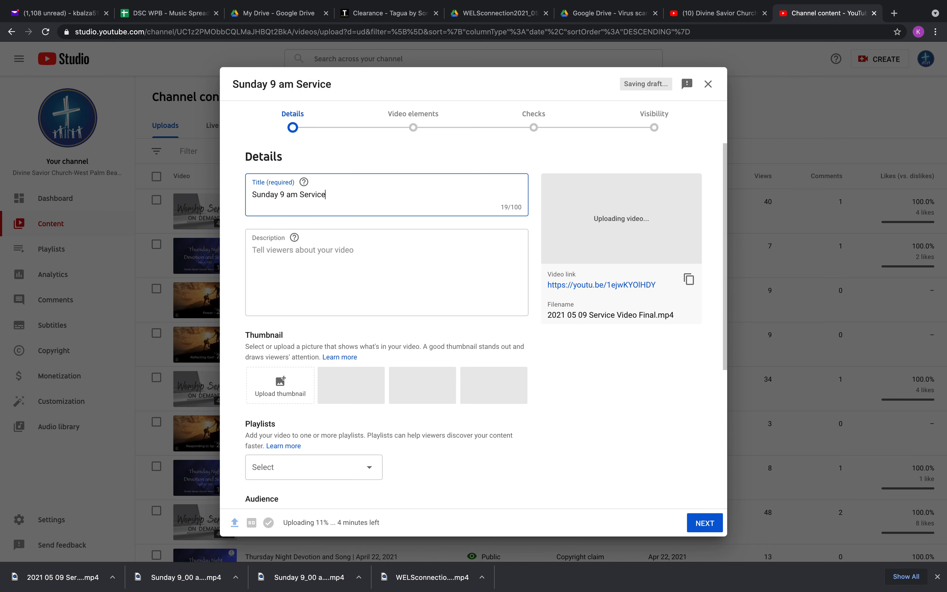
pyautogui.write(' |')
pyautogui.click(283, 196)
pyautogui.write(':00')
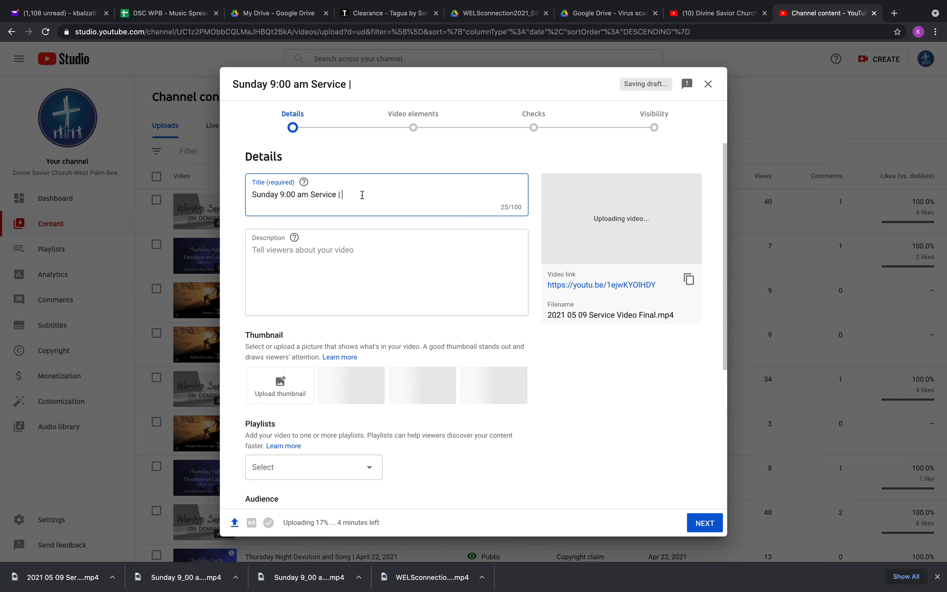
pyautogui.click(362, 195)
pyautogui.write('May')
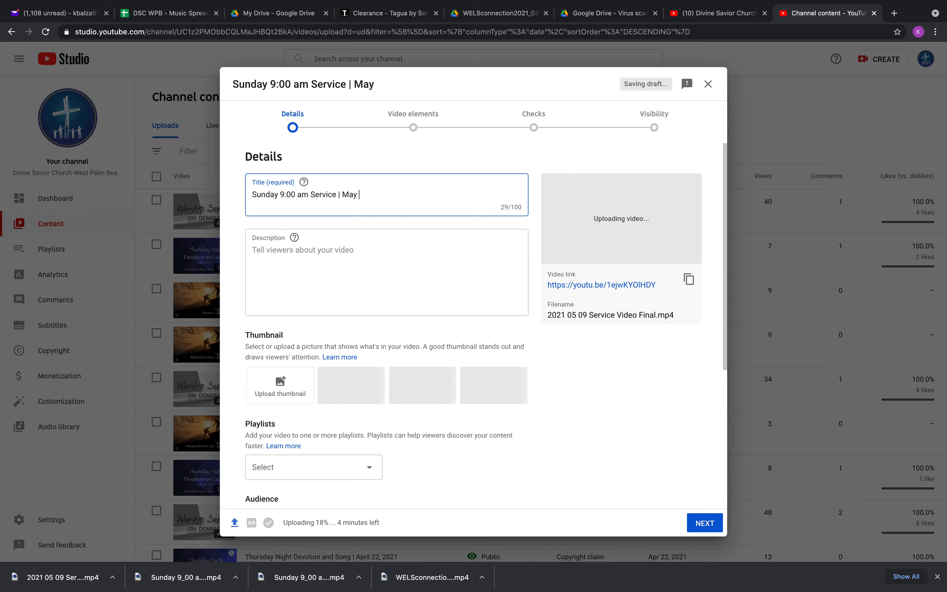
pyautogui.write(' 9, 2021')
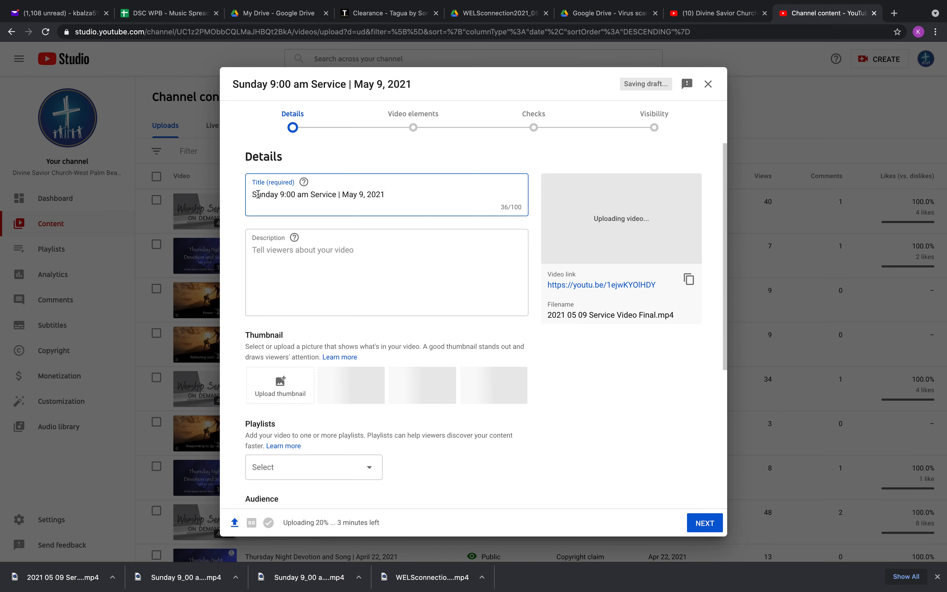
# Copy the full video title into the description.
pyautogui.moveTo(254, 194); pyautogui.dragTo(405, 195)
pyautogui.hotkey('ctrl', 'c')
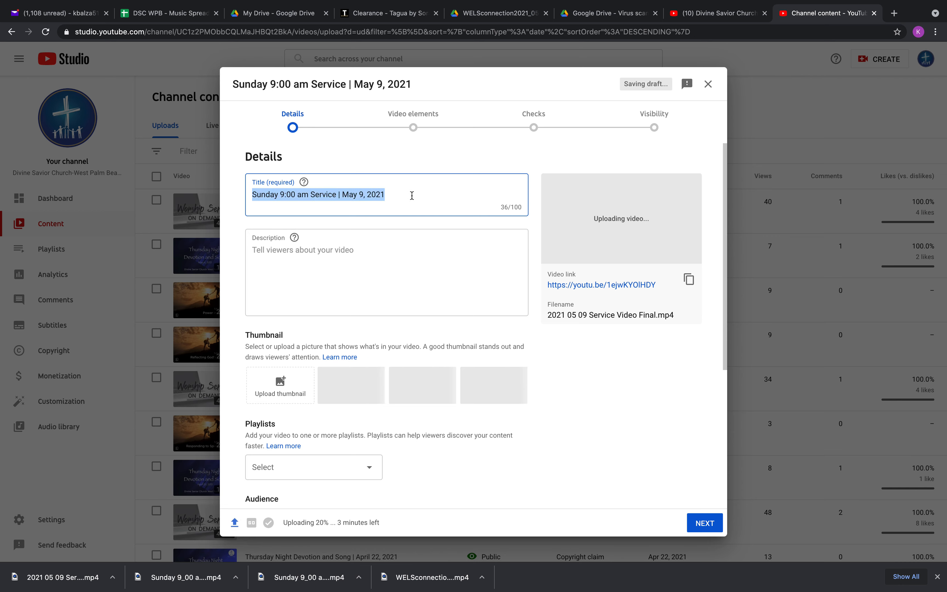
pyautogui.click(307, 250)
pyautogui.hotkey('ctrl', 'v')
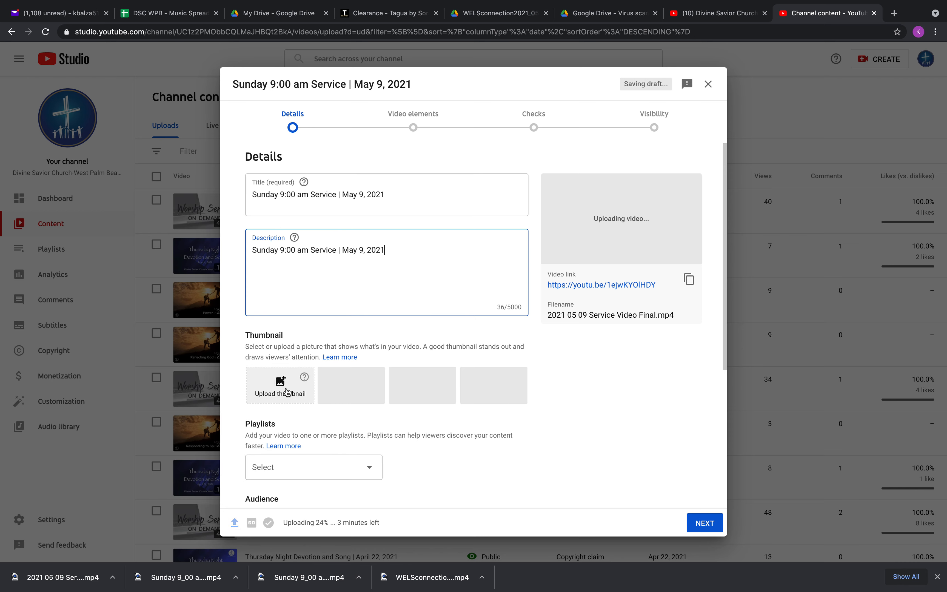
# Upload "Worship Service On Demand.png" from the desktop's Needed Slides folder as the video thumbnail.
pyautogui.click(270, 391)
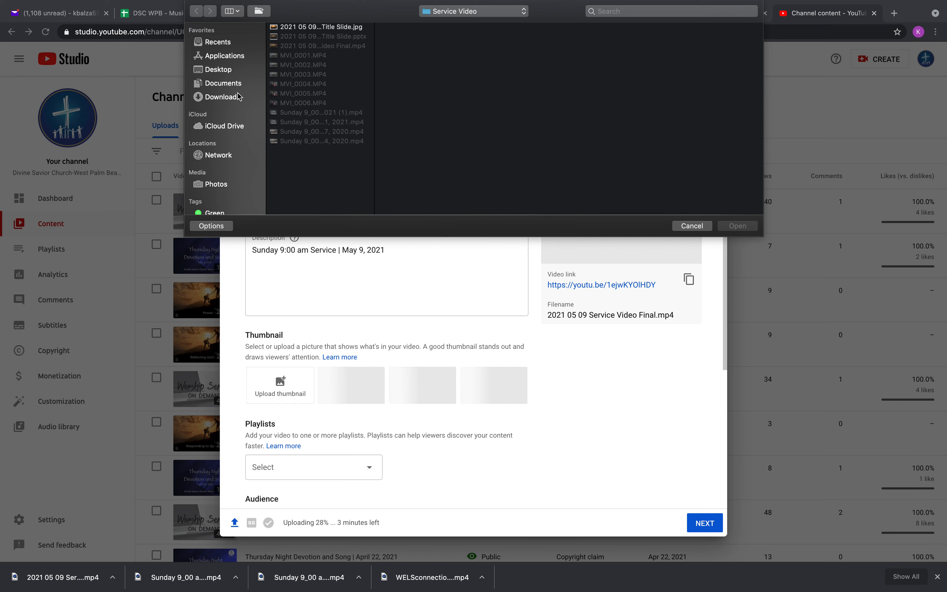
pyautogui.click(224, 73)
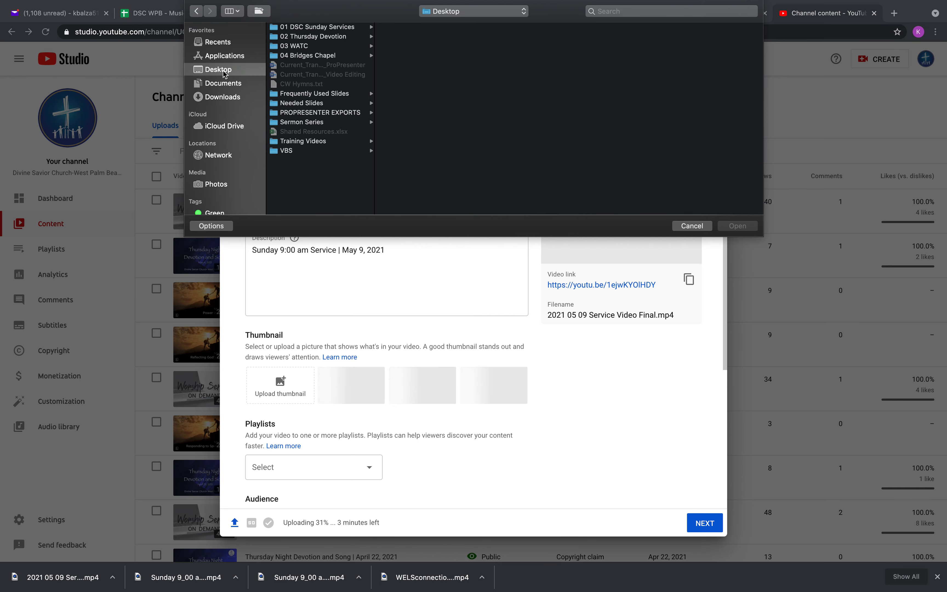
pyautogui.click(309, 104)
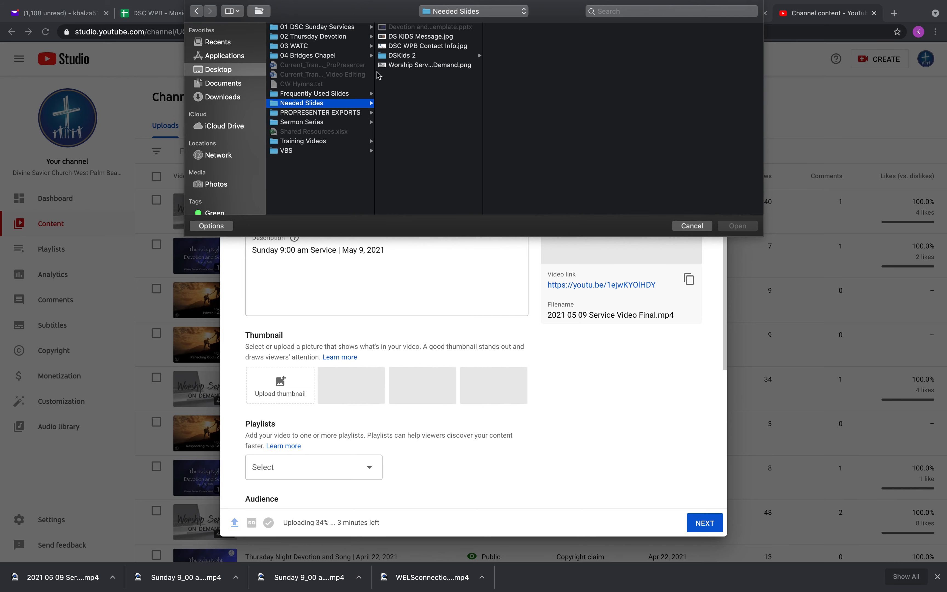
pyautogui.click(402, 66)
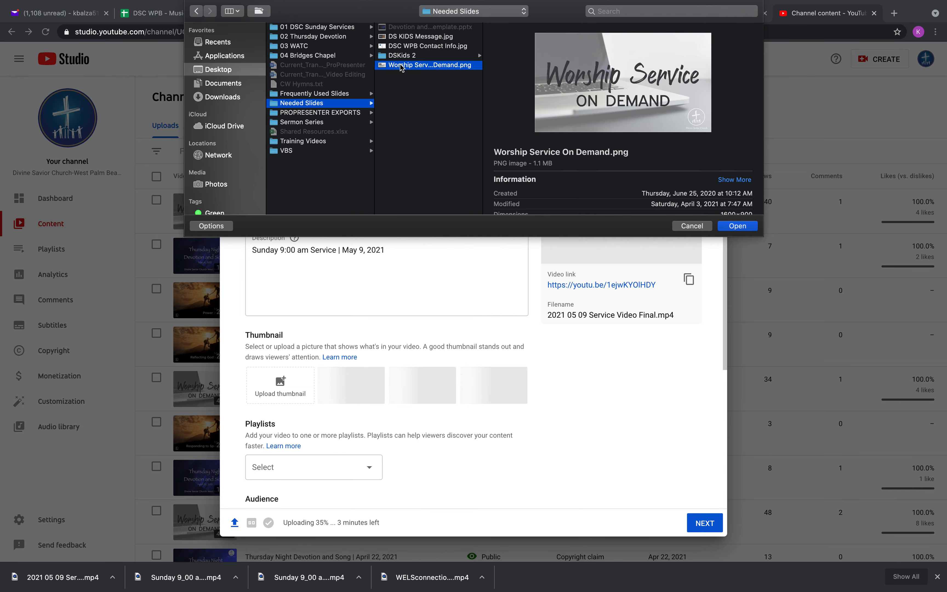
pyautogui.doubleClick(402, 66)
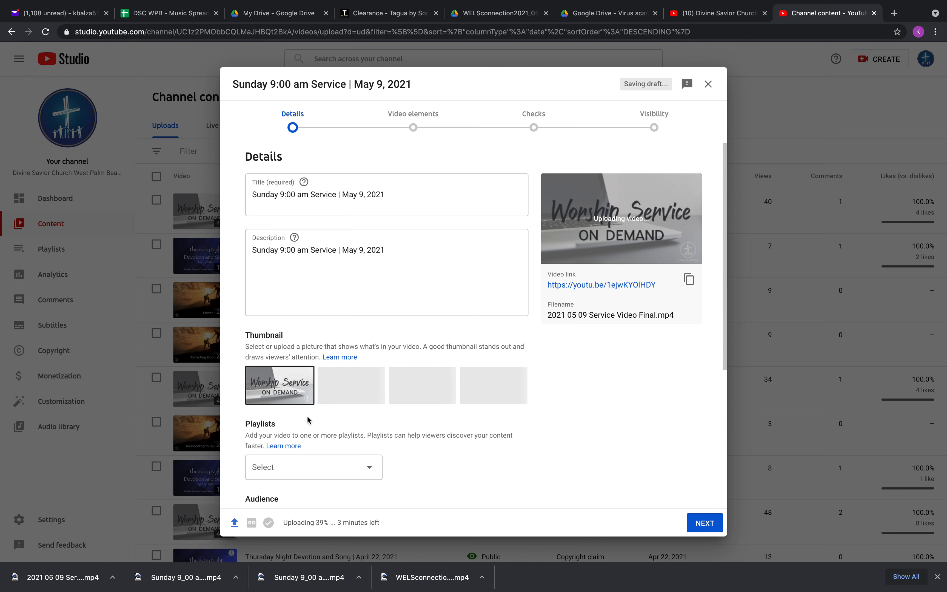
# Add the video to the "Worship Service On Demand" playlist.
pyautogui.scroll(-3, 309, 420)
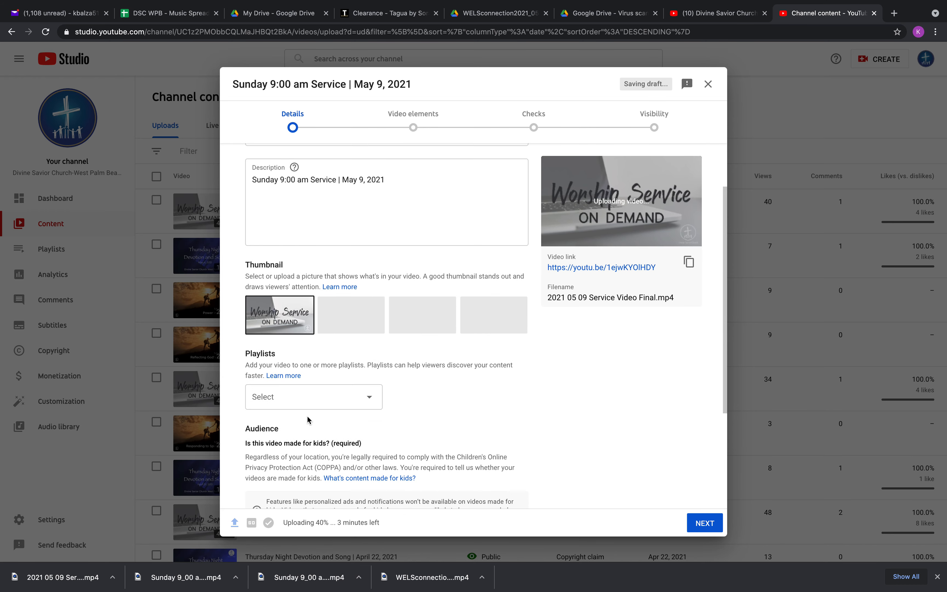
pyautogui.scroll(-1, 310, 420)
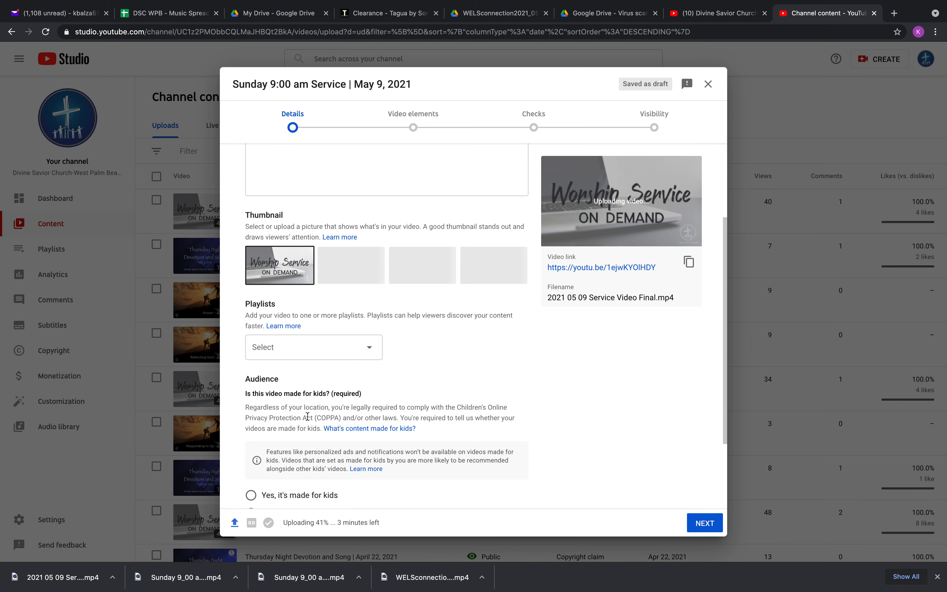
pyautogui.click(368, 354)
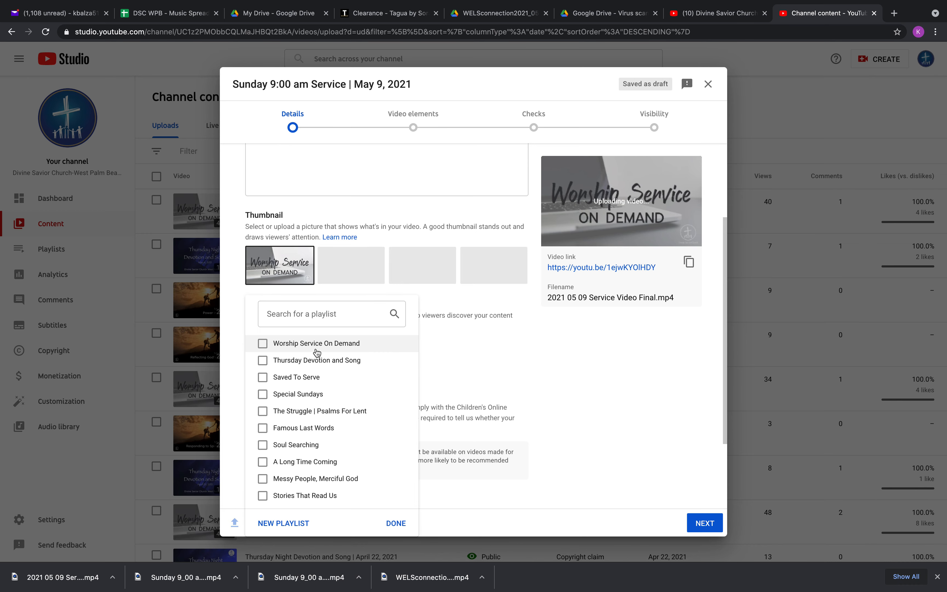
pyautogui.click(264, 344)
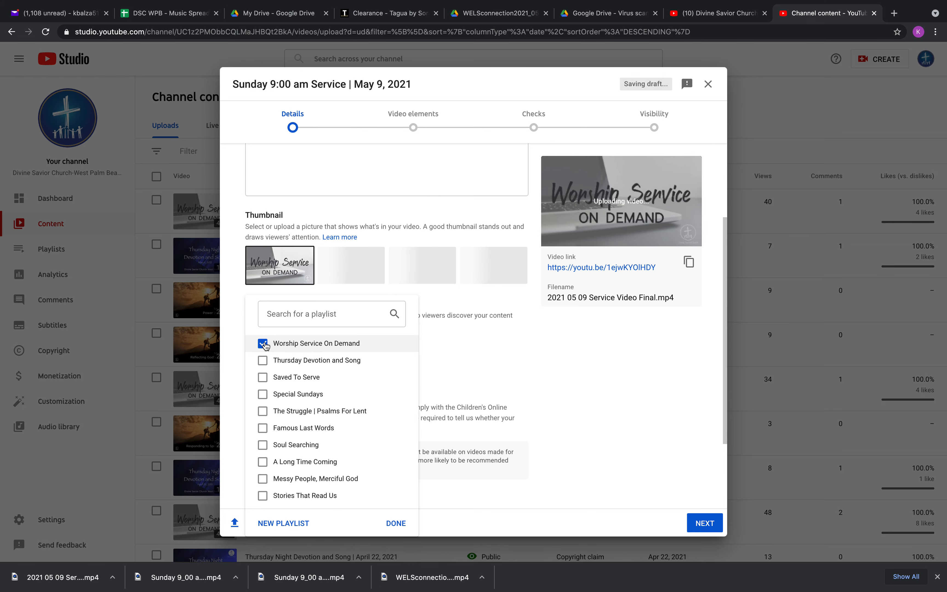
pyautogui.click(392, 525)
# Mark the video as not made for kids and copy its video link.
pyautogui.scroll(-3, 392, 449)
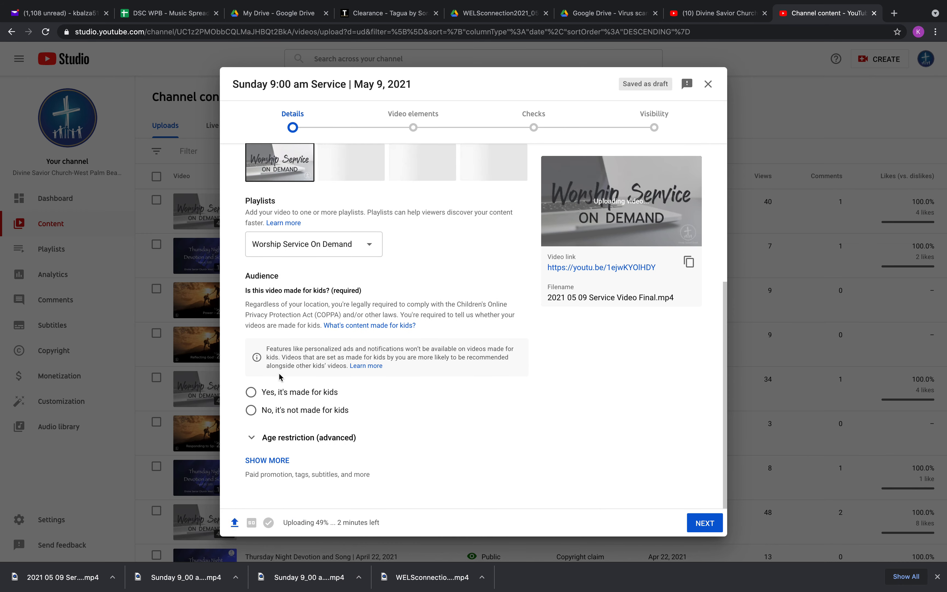
pyautogui.click(251, 411)
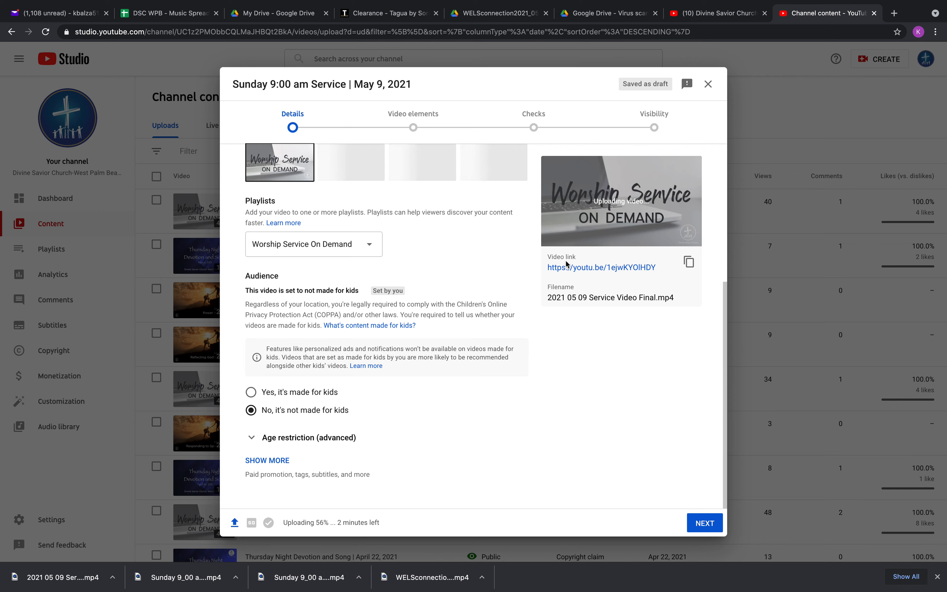
pyautogui.click(690, 263)
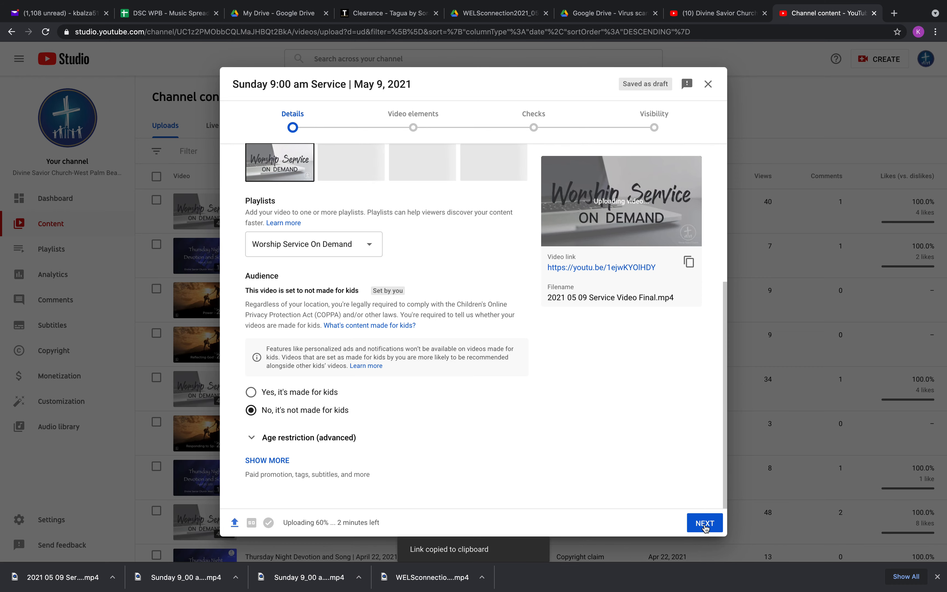
# Continue past the video elements and checks to the visibility settings and choose scheduled publishing.
pyautogui.click(705, 527)
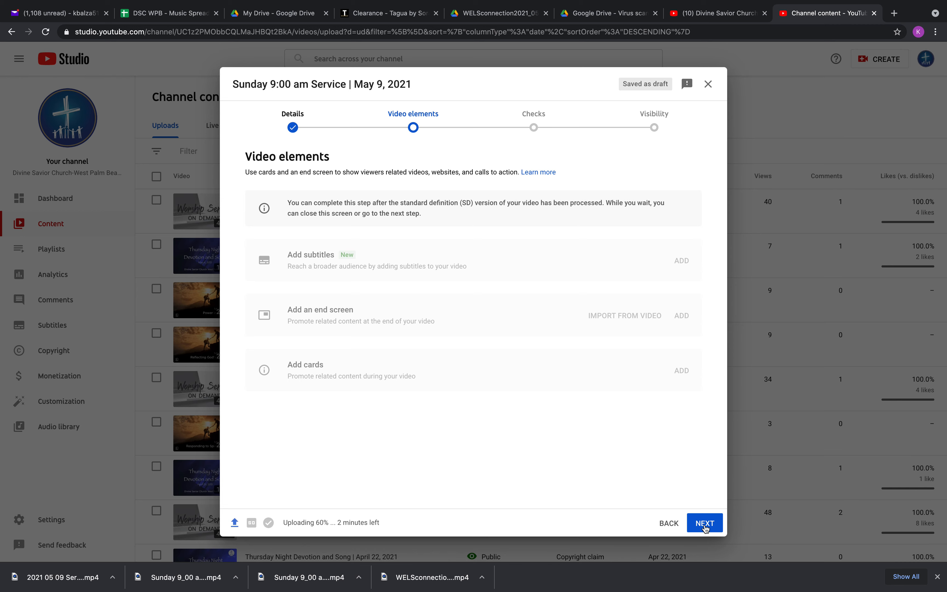
pyautogui.click(705, 527)
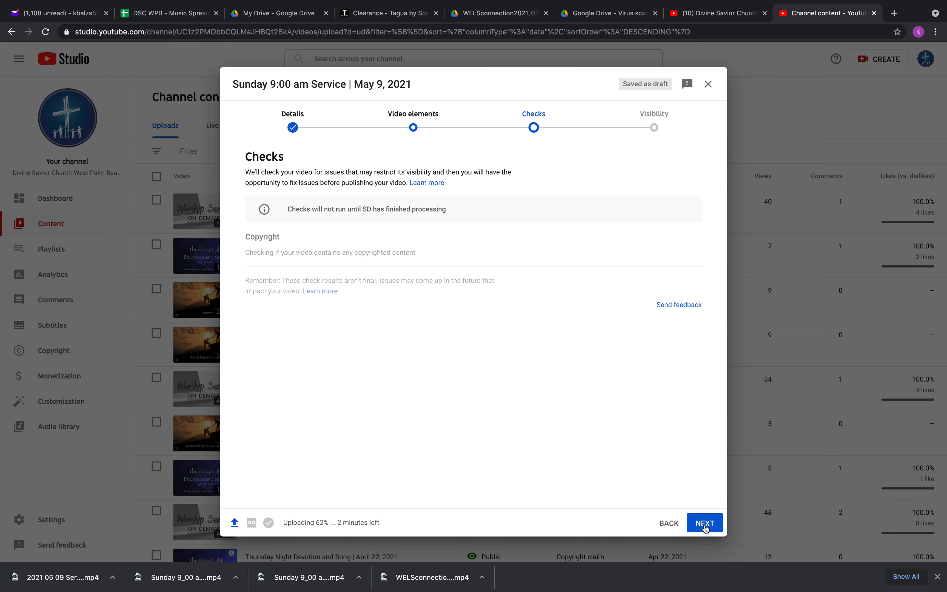
pyautogui.click(706, 526)
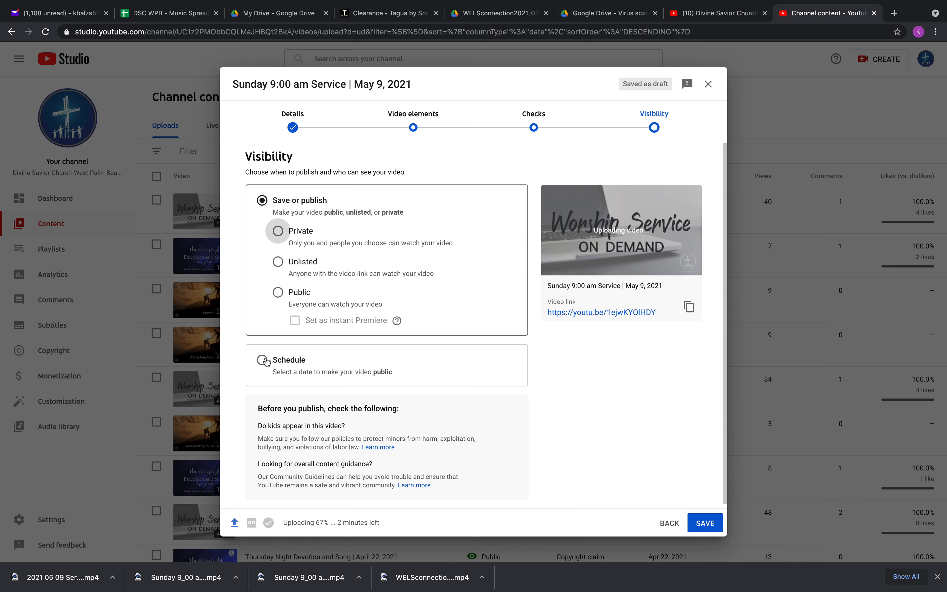
pyautogui.click(278, 297)
pyautogui.click(263, 367)
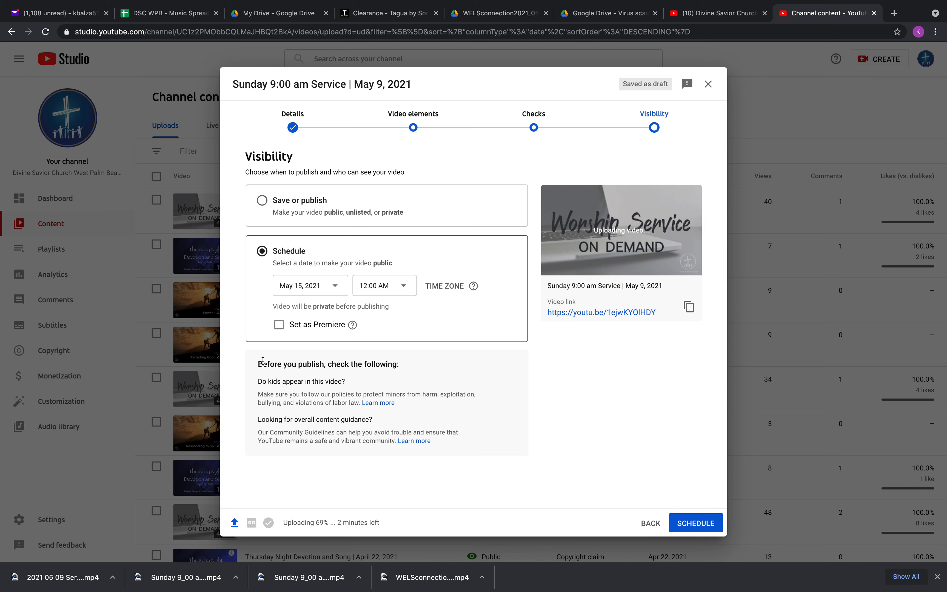
# Schedule the video to go public on May 16, 2021 at 8:00 AM.
pyautogui.click(338, 288)
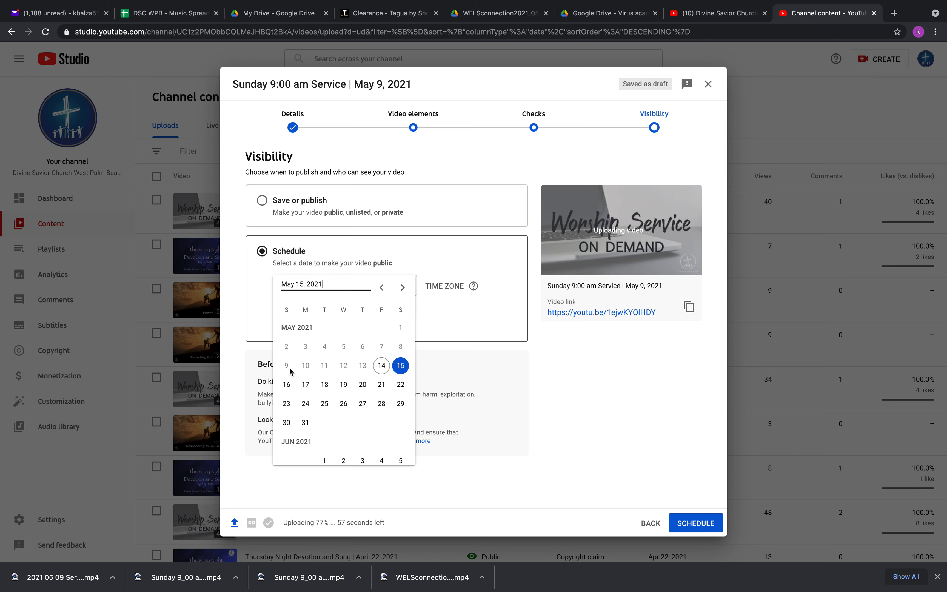
pyautogui.click(287, 386)
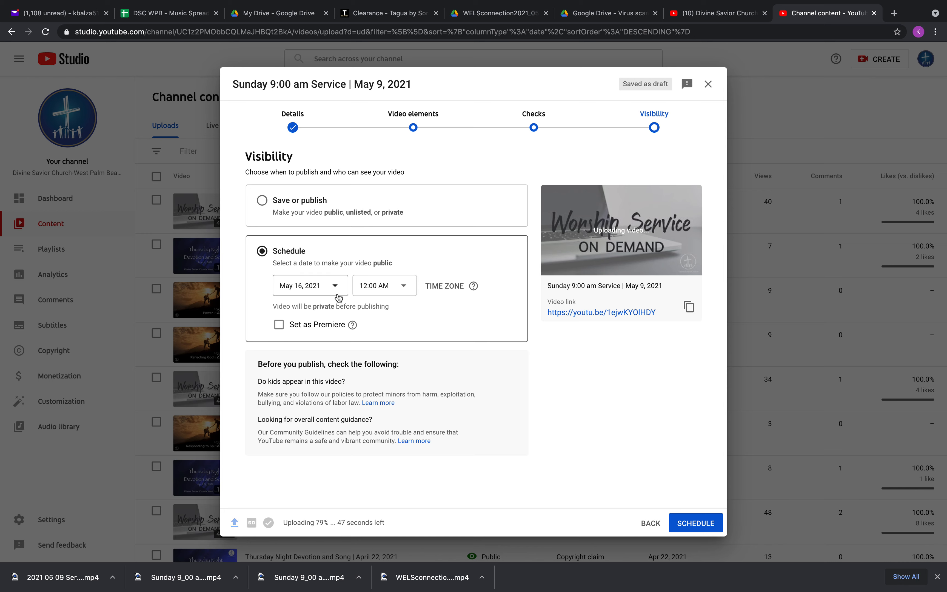
pyautogui.click(405, 287)
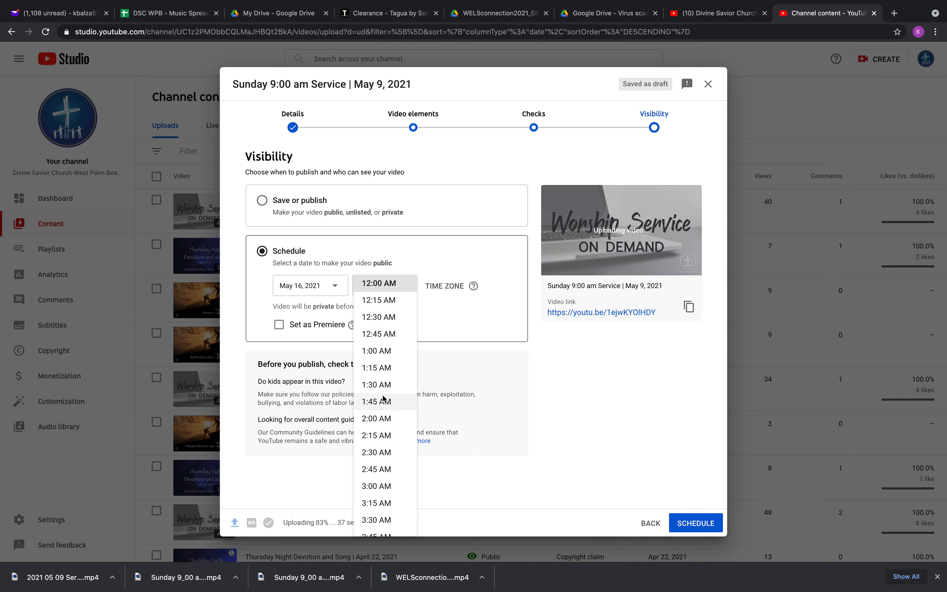
pyautogui.scroll(-7, 383, 395)
pyautogui.scroll(-2, 386, 485)
pyautogui.click(387, 492)
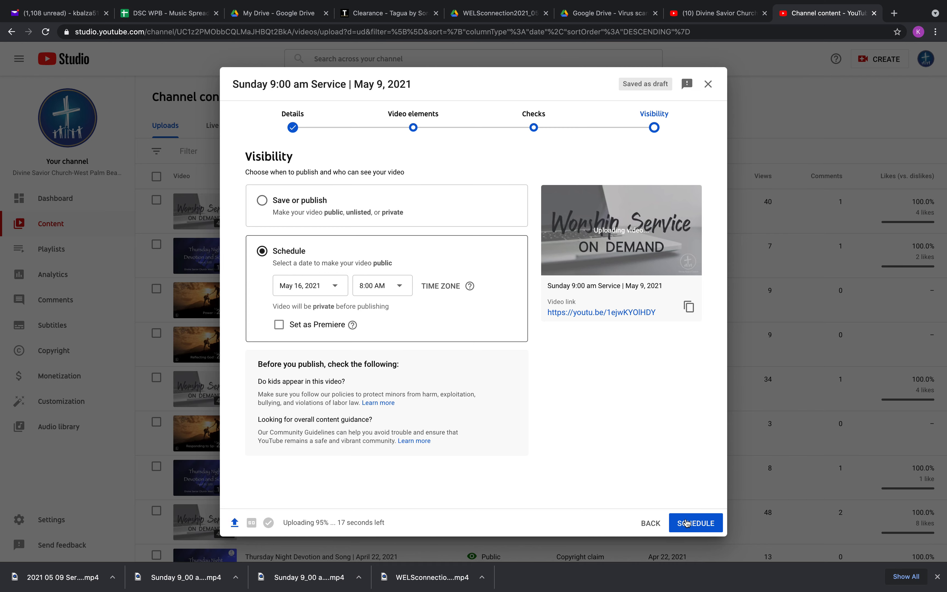
pyautogui.click(687, 523)
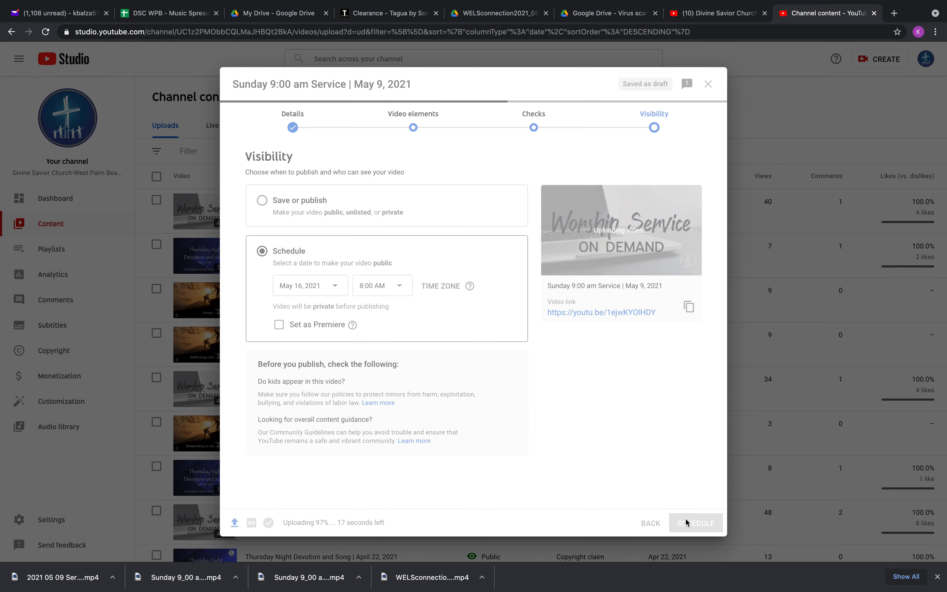
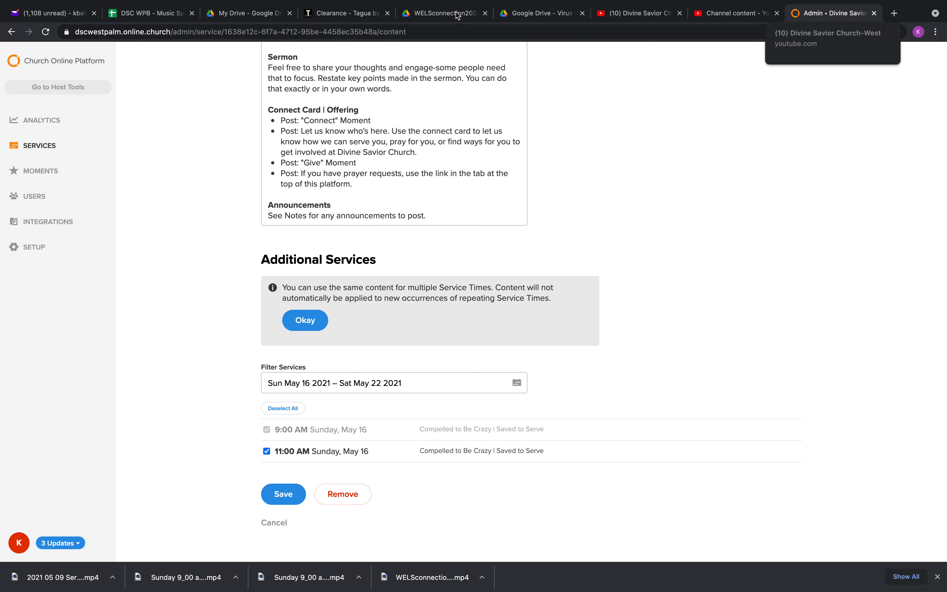
# Switch to Facebook by loading facebook.com in place of the church service admin page, leaving its unsaved changes.
pyautogui.click(358, 32)
pyautogui.write('fac')
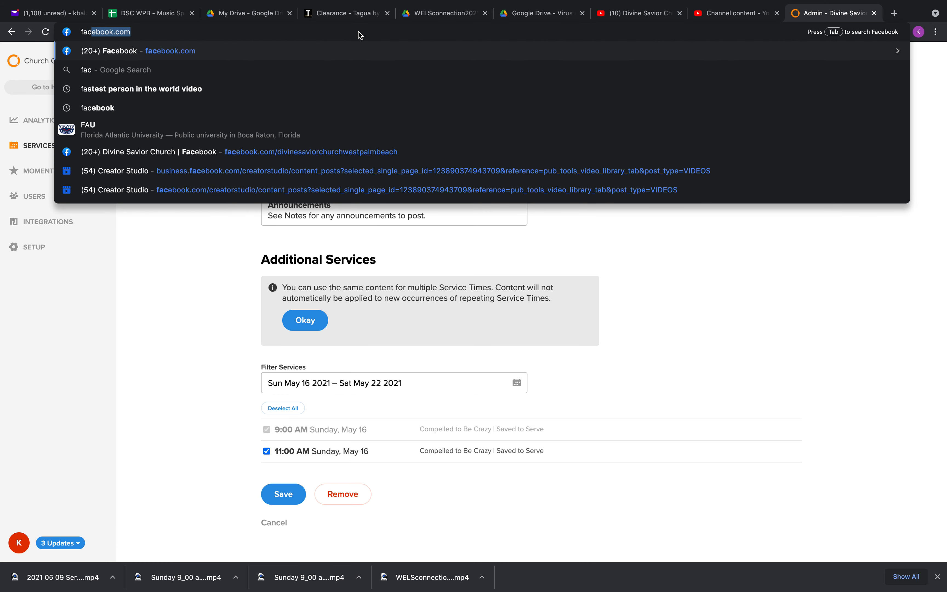
pyautogui.press('Return')
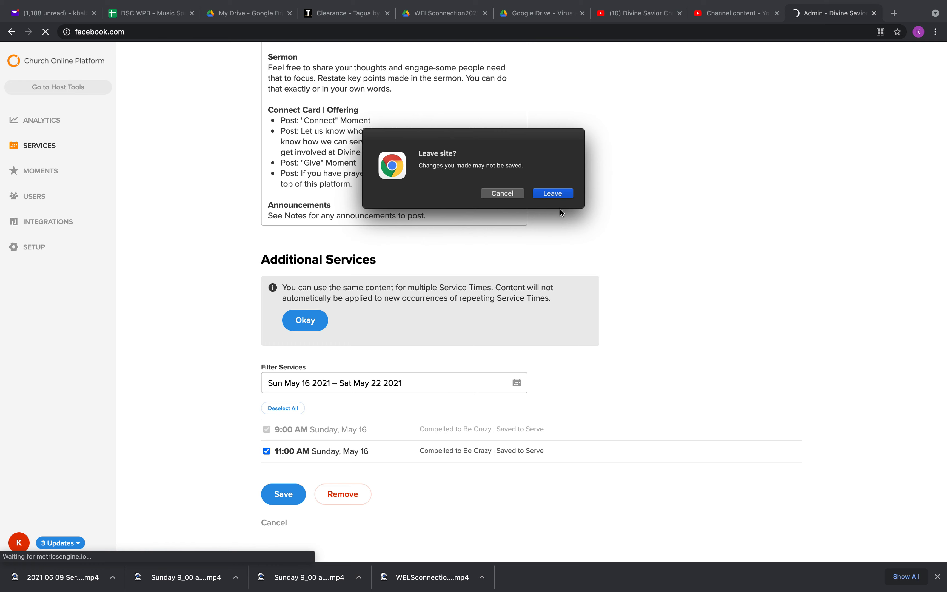
pyautogui.click(562, 194)
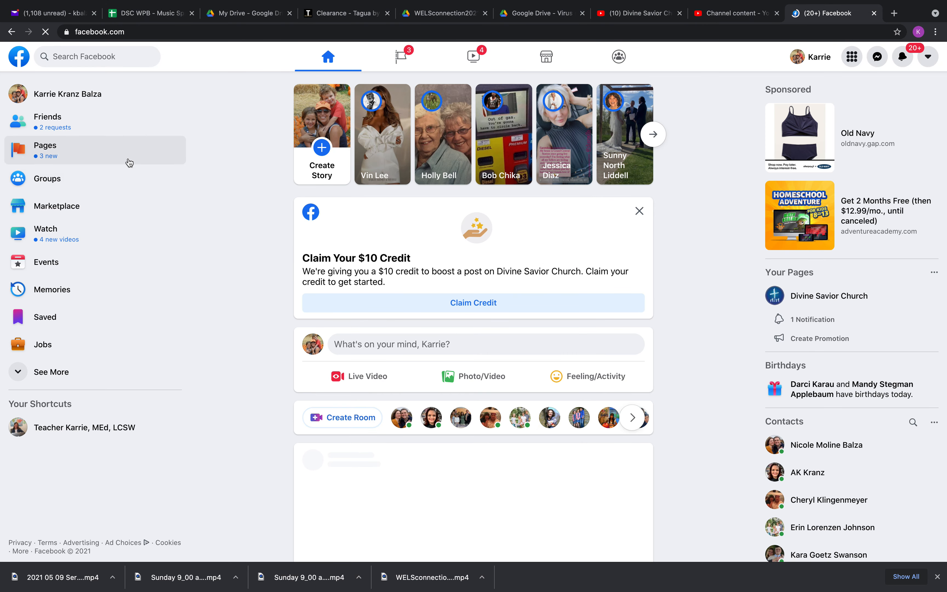
# Search Facebook for Divine Savior Church and open its West Palm Beach page.
pyautogui.click(98, 56)
pyautogui.write('di')
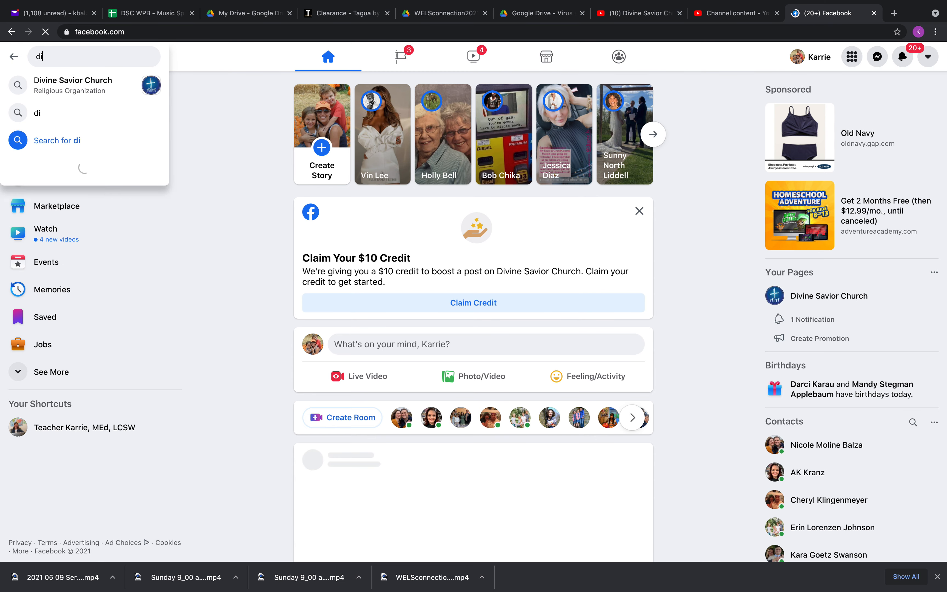
pyautogui.click(70, 85)
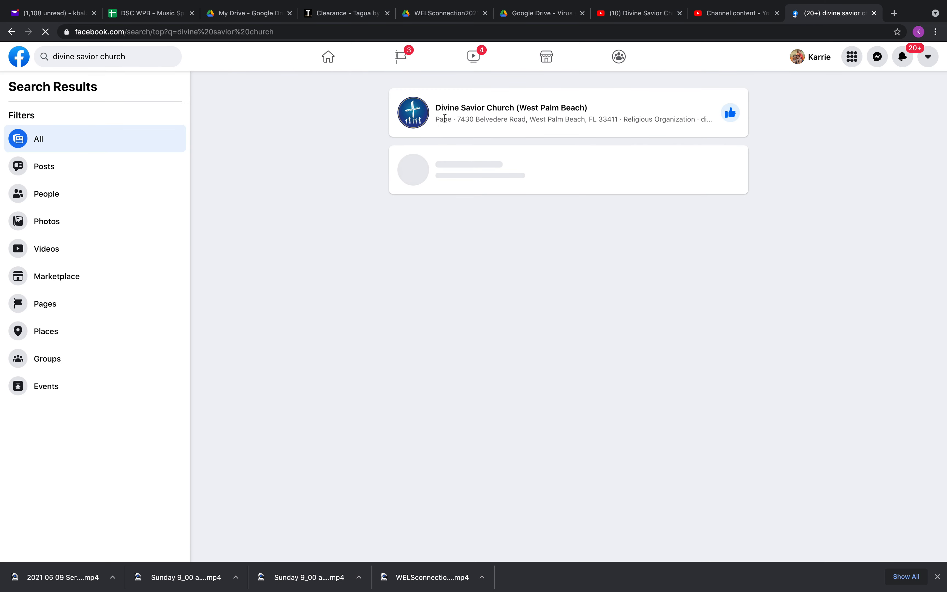
pyautogui.click(484, 114)
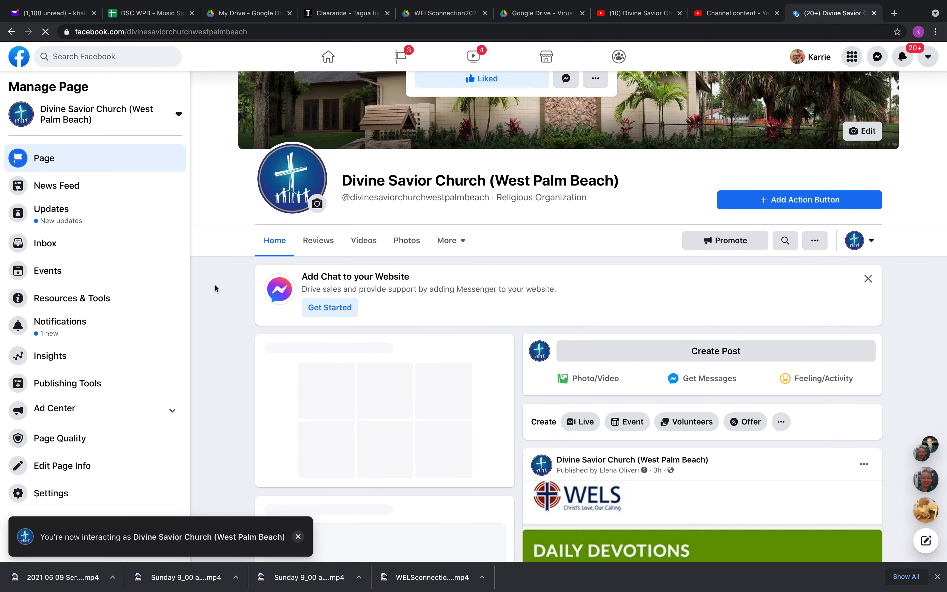
# Open the church page's video library from its publishing tools and look through the existing video posts.
pyautogui.click(76, 382)
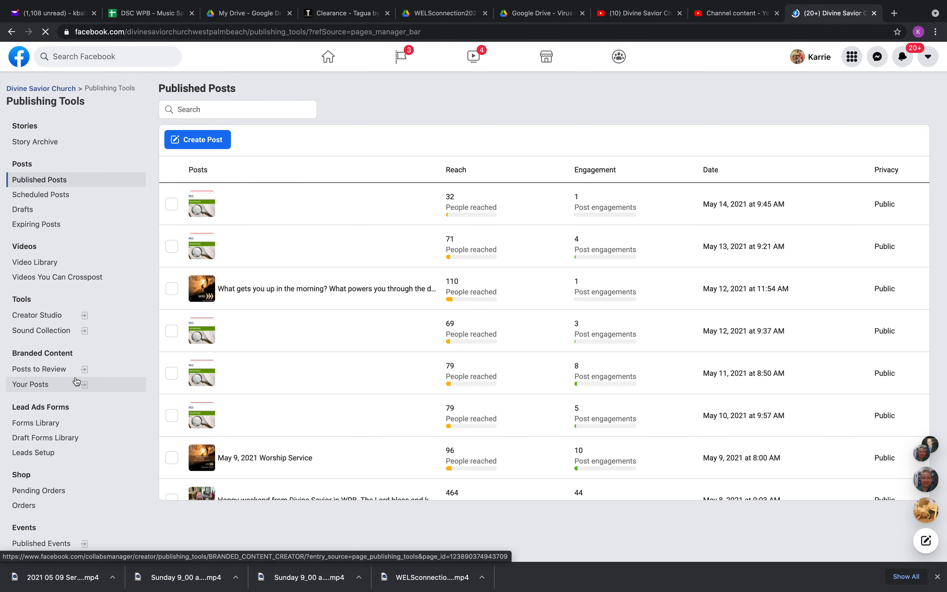
pyautogui.click(26, 262)
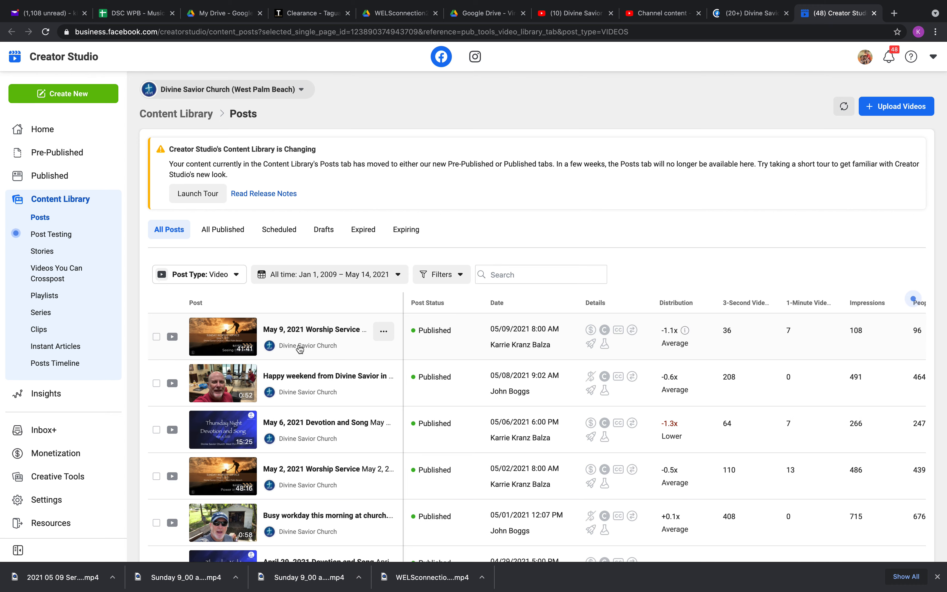
pyautogui.scroll(-3, 289, 392)
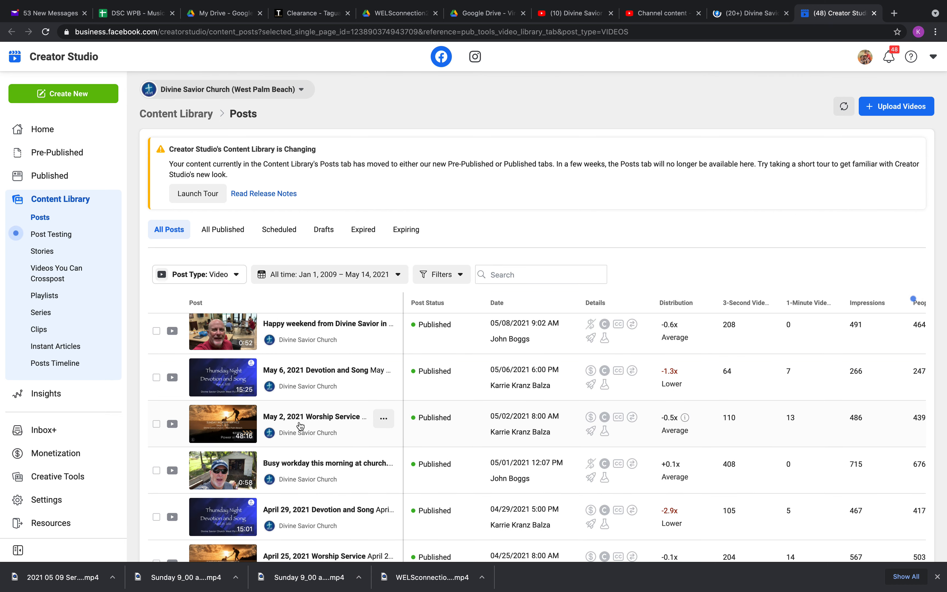
pyautogui.scroll(3, 297, 392)
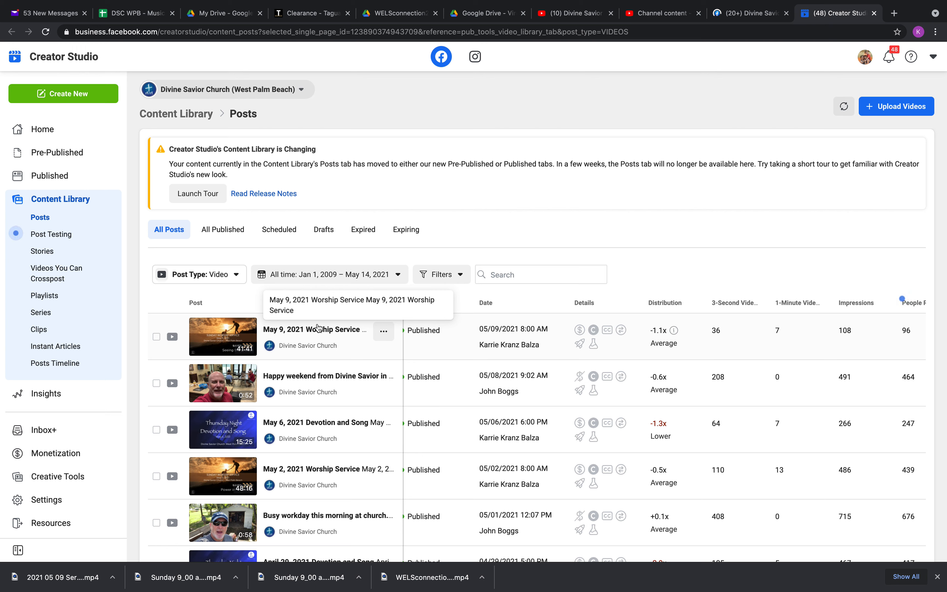
# Upload "2021 05 09 Service Video Final.mp4" from the Service Video folder of 2021 05 09 as a single video.
pyautogui.click(887, 110)
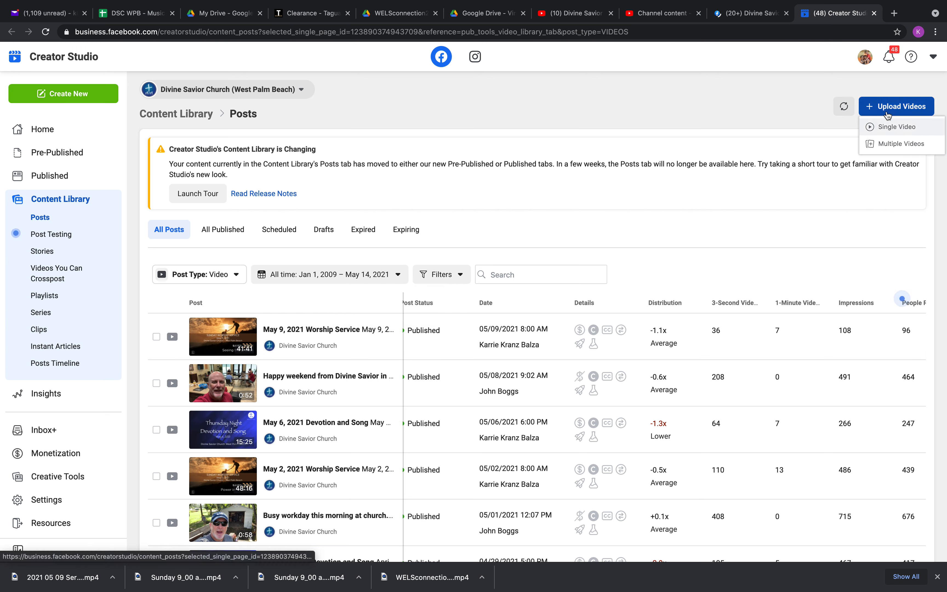
pyautogui.click(890, 128)
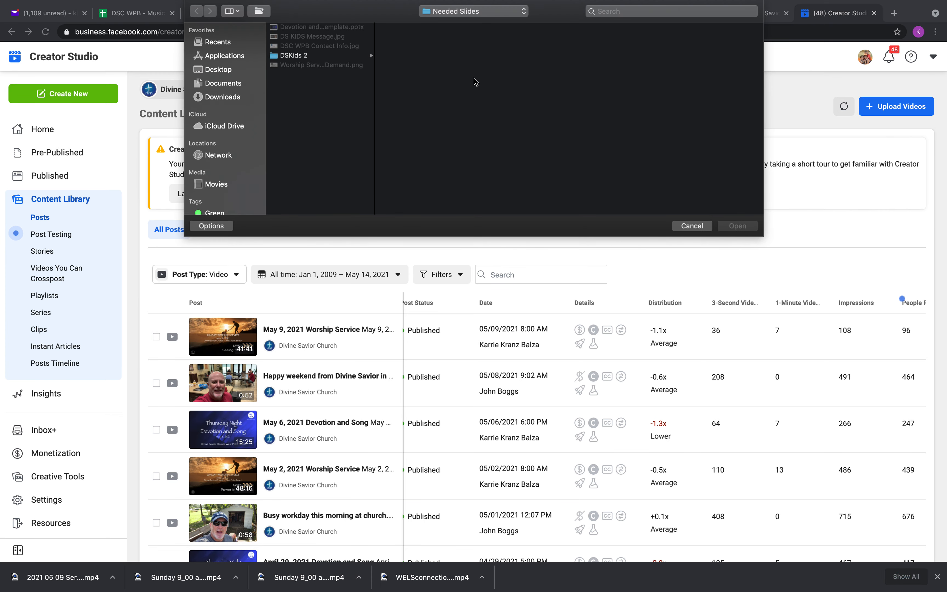
pyautogui.click(466, 16)
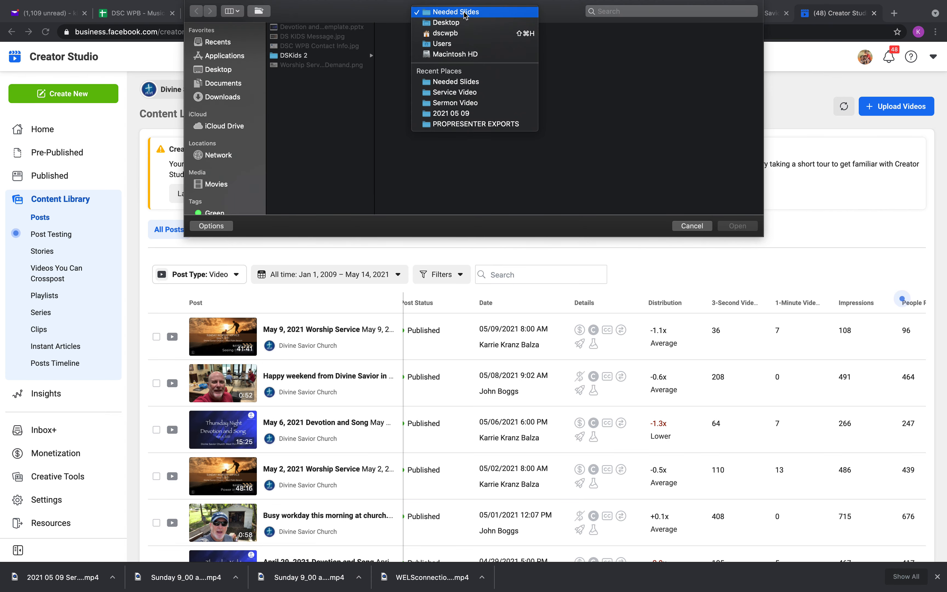
pyautogui.click(447, 113)
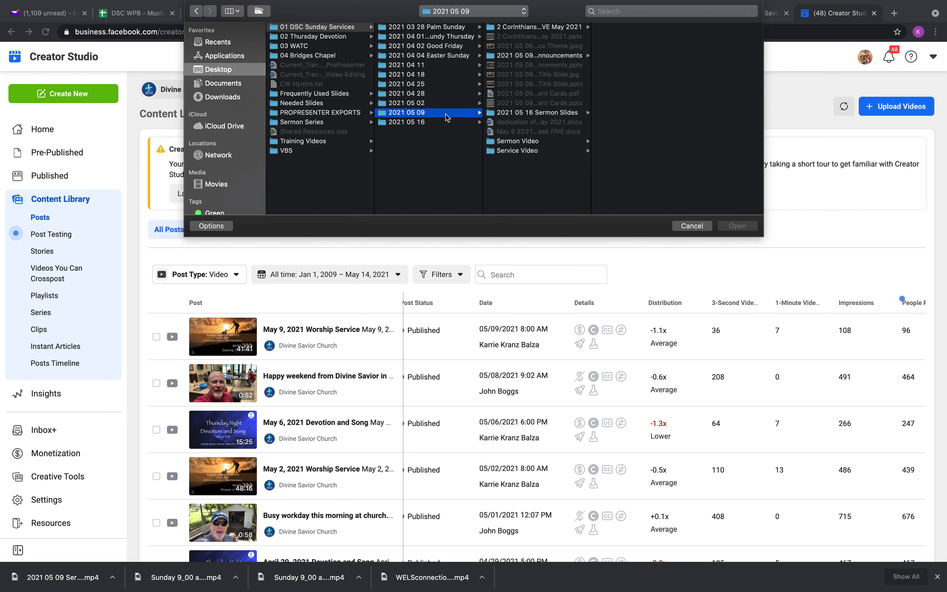
pyautogui.click(520, 151)
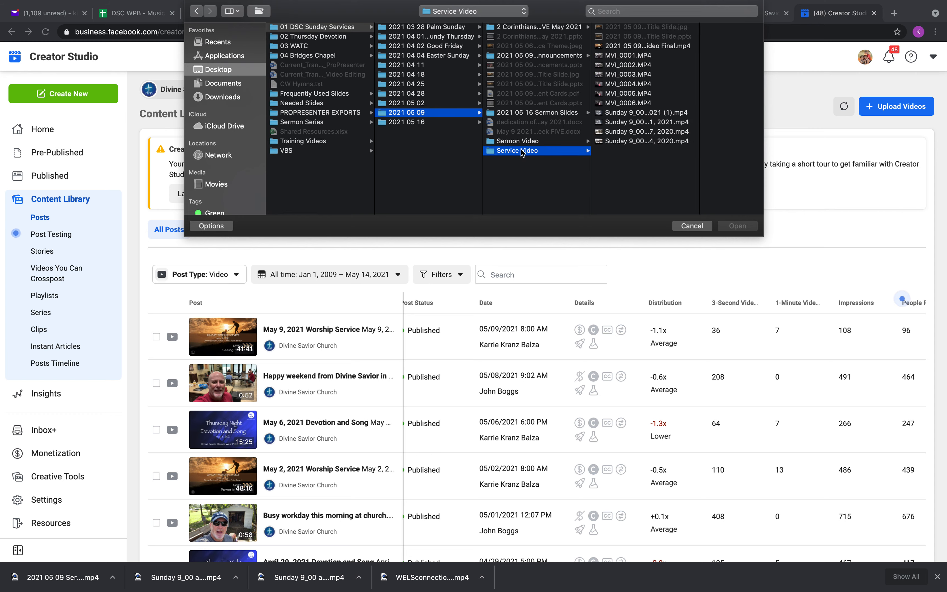
pyautogui.doubleClick(636, 46)
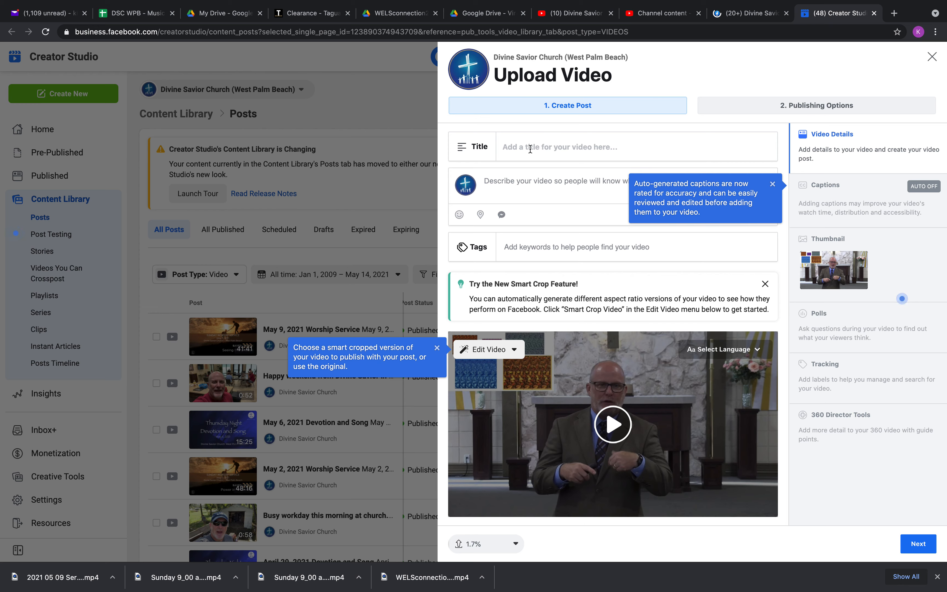
# Title the Facebook video "May 9, 2021 Worship Service".
pyautogui.write('May')
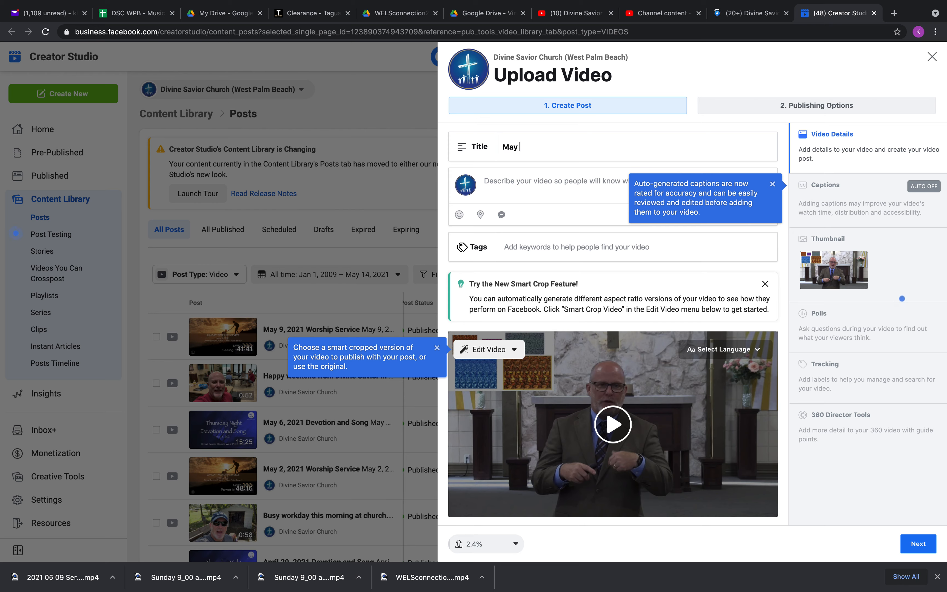
pyautogui.write(' 9, 2021 Worship Service')
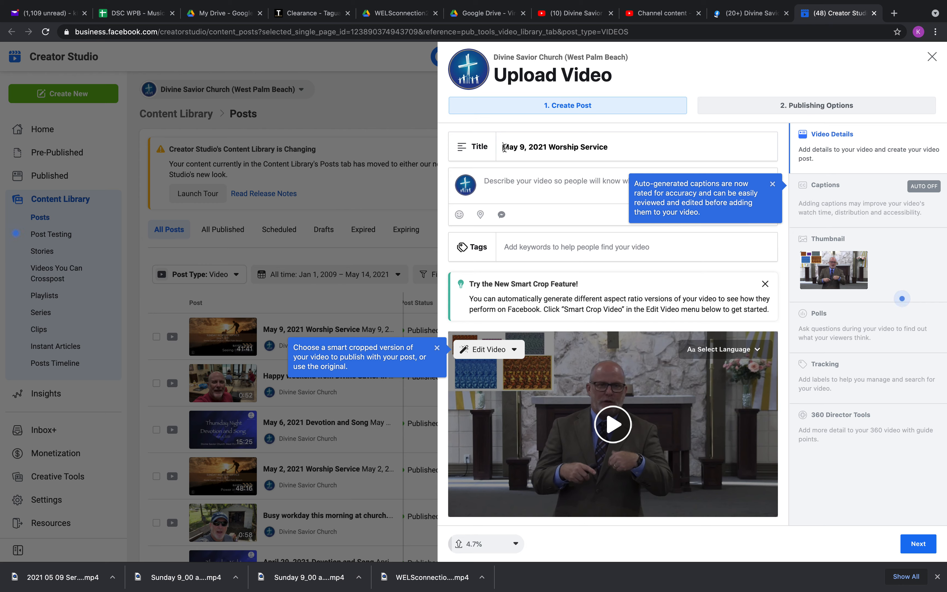
# Copy the title "May 9, 2021 Worship Service" into the Facebook video's description.
pyautogui.moveTo(504, 147); pyautogui.dragTo(609, 143)
pyautogui.hotkey('ctrl', 'c')
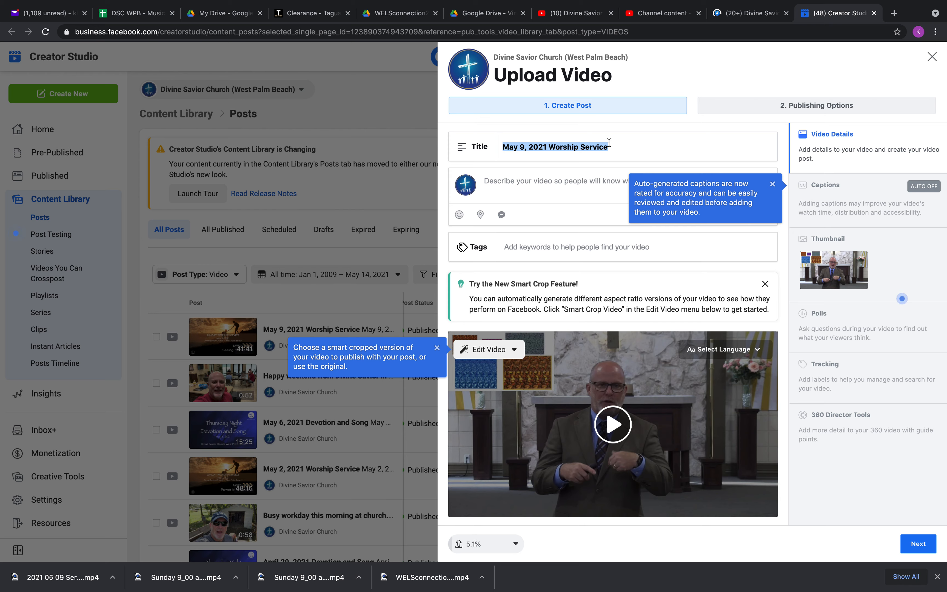
pyautogui.click(520, 183)
pyautogui.hotkey('ctrl', 'v')
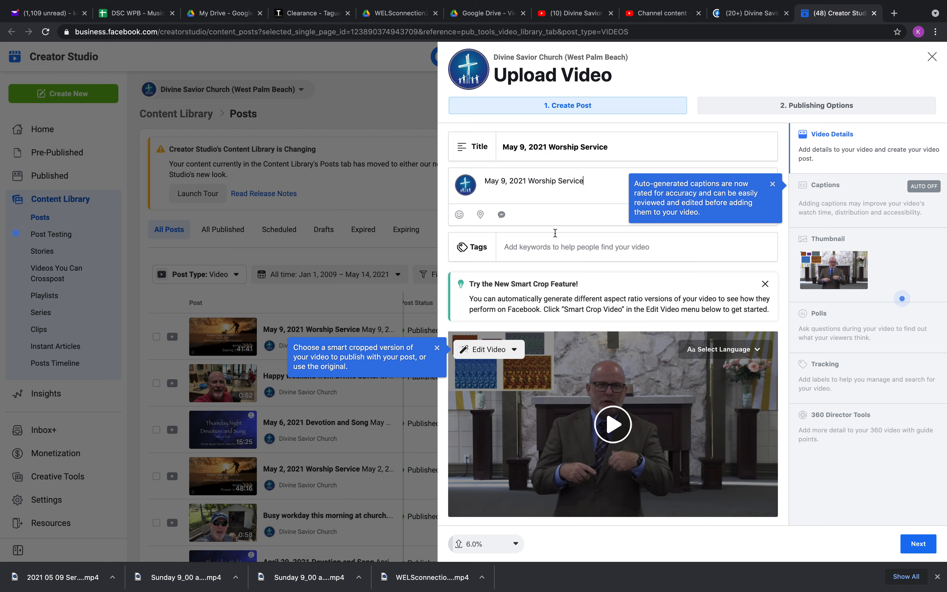
# Set the custom thumbnail to "2021 05 09 Service Title Slide.jpg" from the Service Video folder.
pyautogui.click(839, 272)
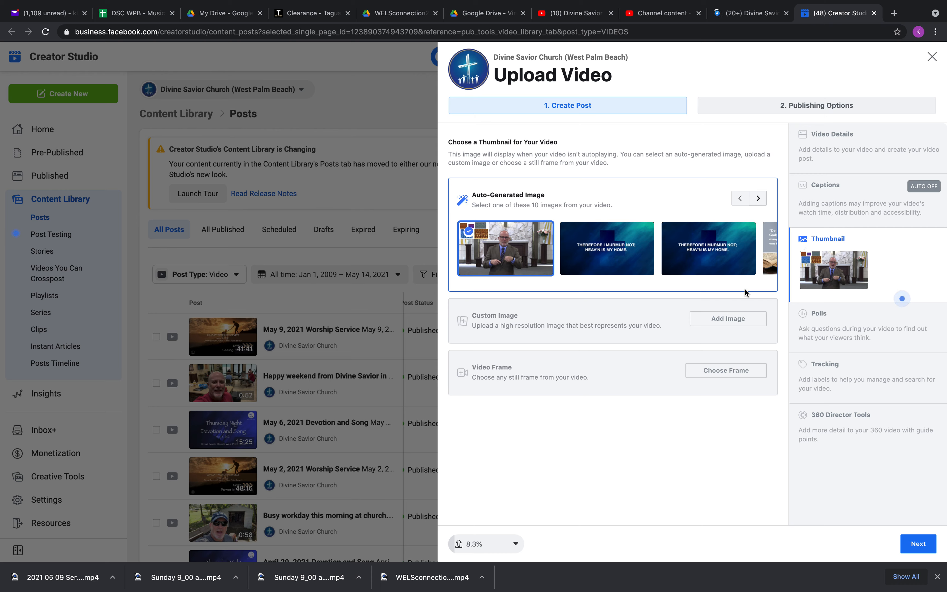
pyautogui.click(727, 320)
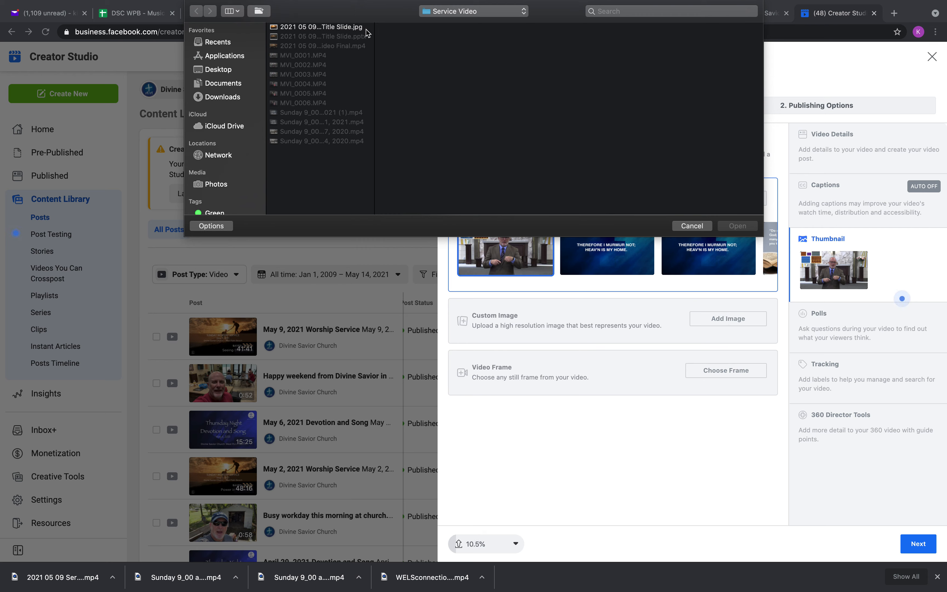
pyautogui.click(352, 28)
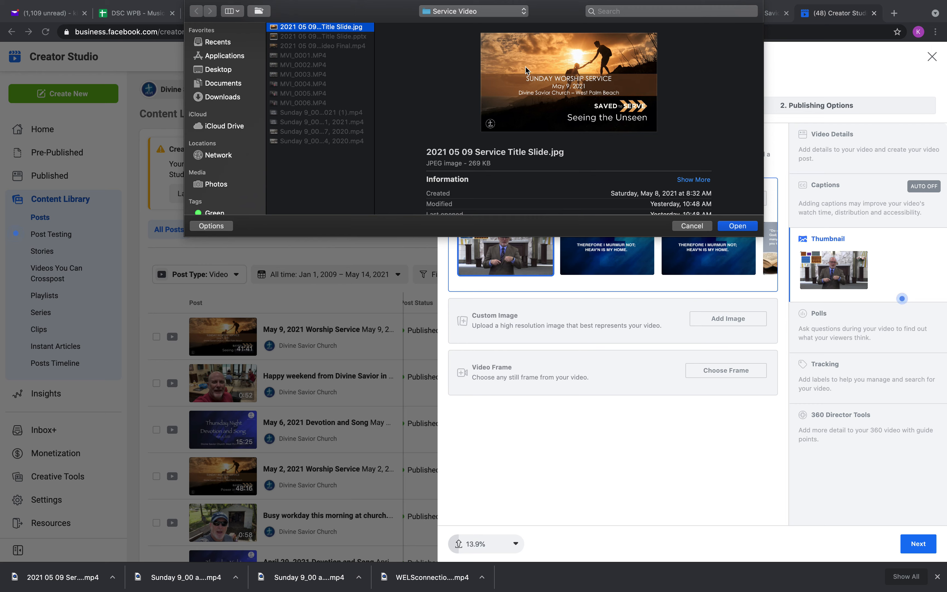
pyautogui.click(727, 228)
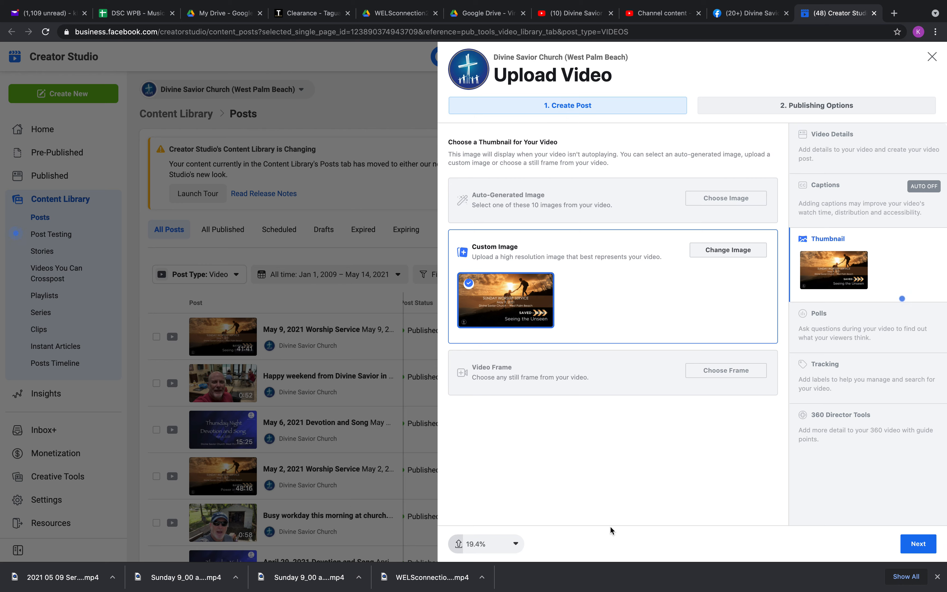
# Choose scheduled publishing for the Facebook video and set the publishing date to May 16, 2021.
pyautogui.moveTo(464, 544)
pyautogui.click(913, 543)
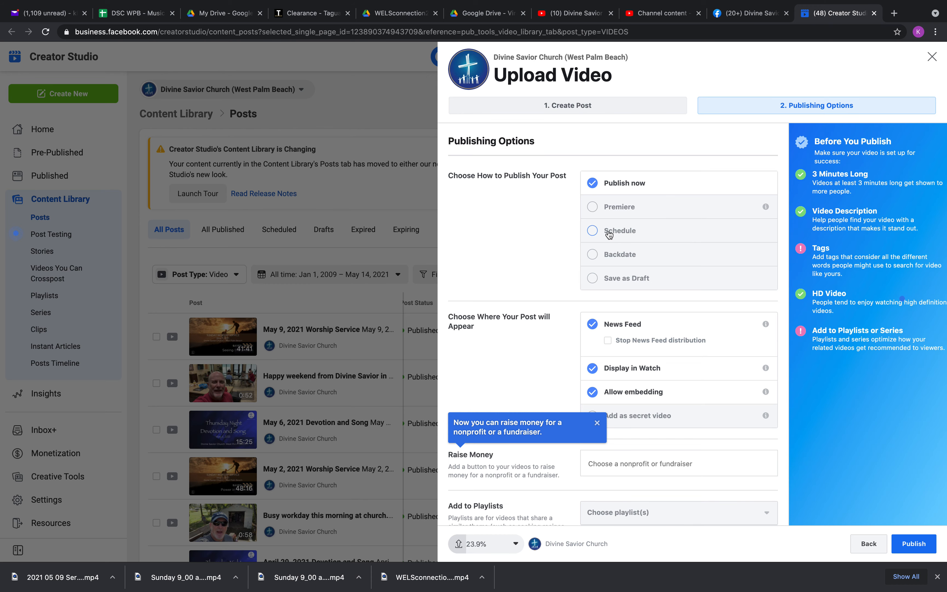
pyautogui.click(590, 233)
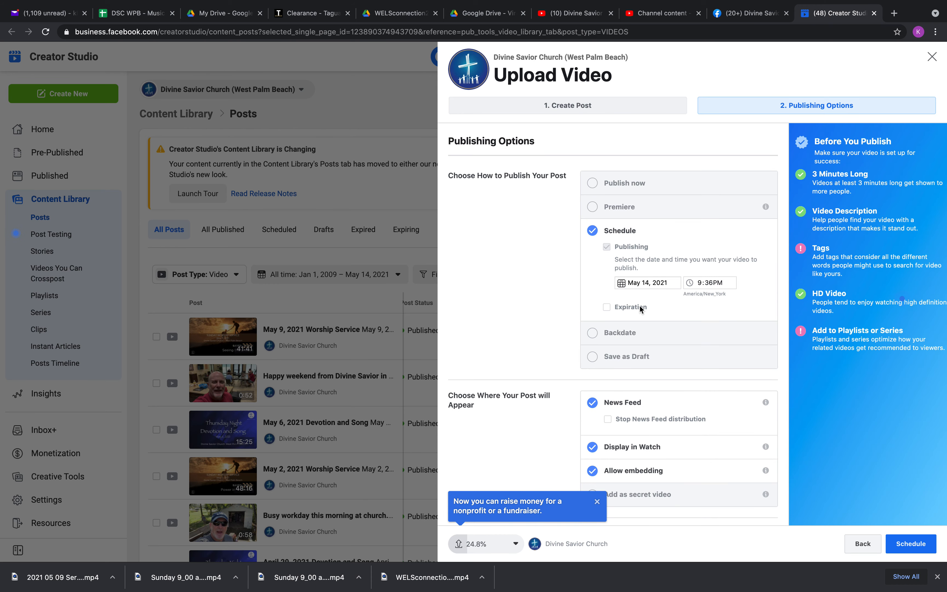
pyautogui.click(645, 283)
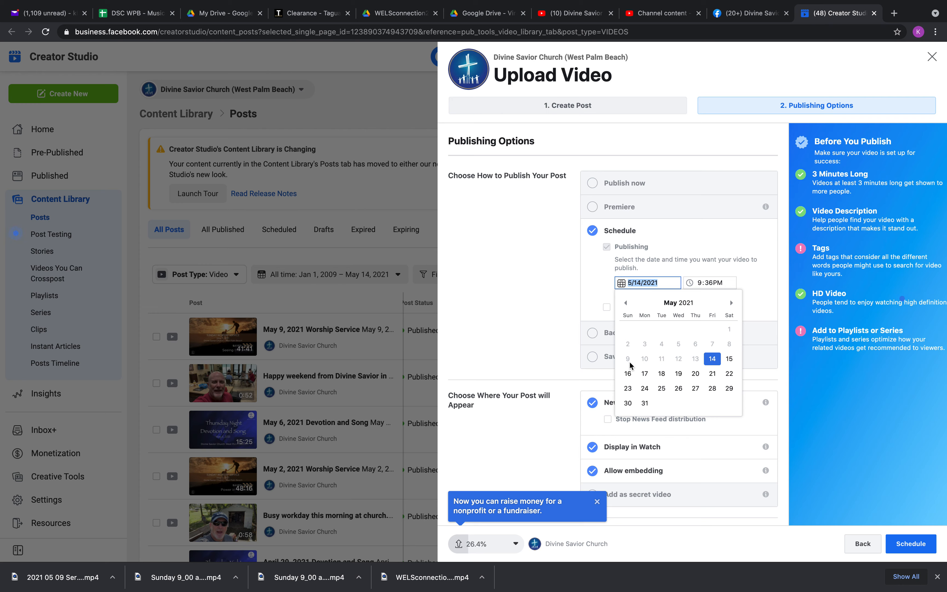
pyautogui.click(628, 375)
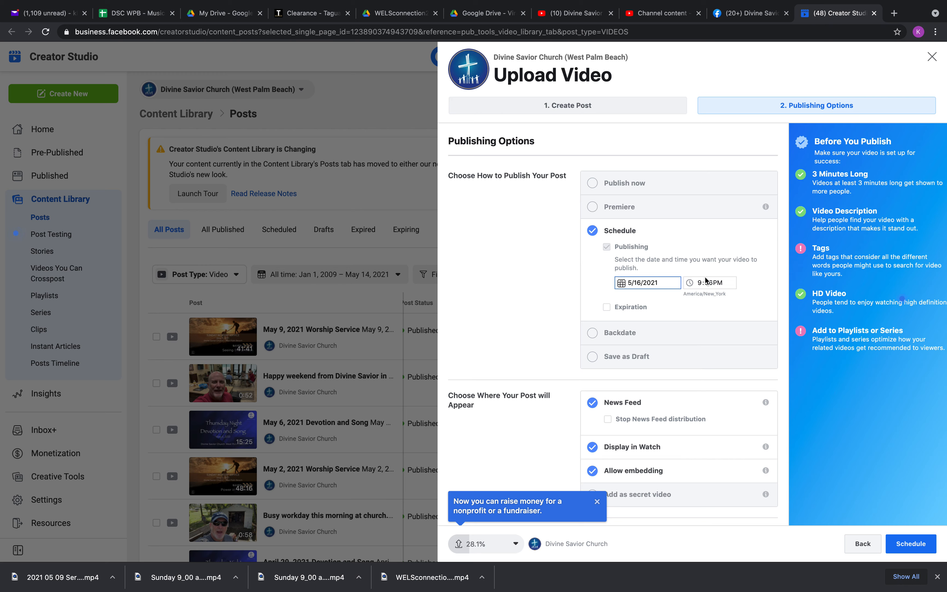
# Set the publishing time to 8:00AM and submit the Facebook video for scheduling.
pyautogui.click(700, 285)
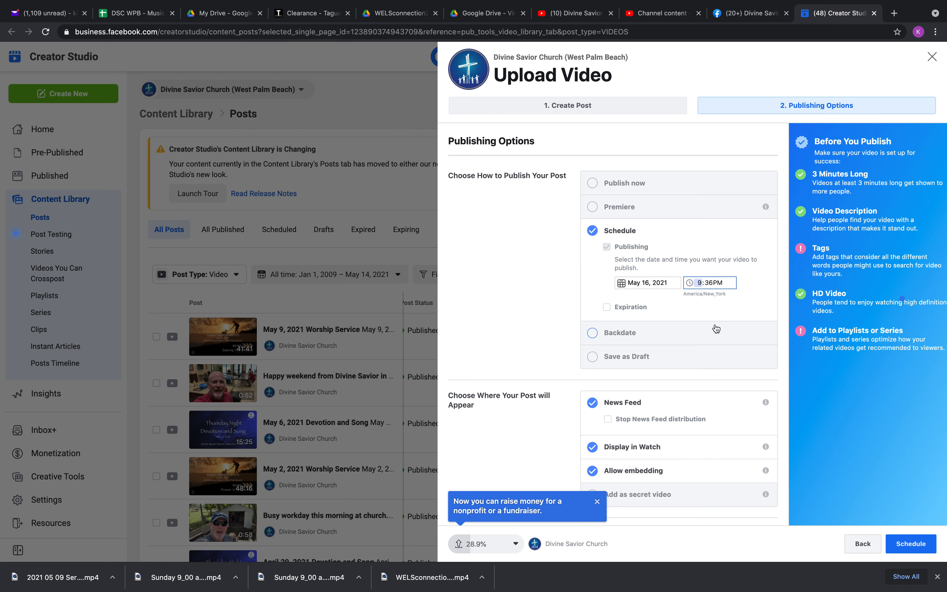
pyautogui.press('Right')
pyautogui.press('Right')
pyautogui.press('Tab')
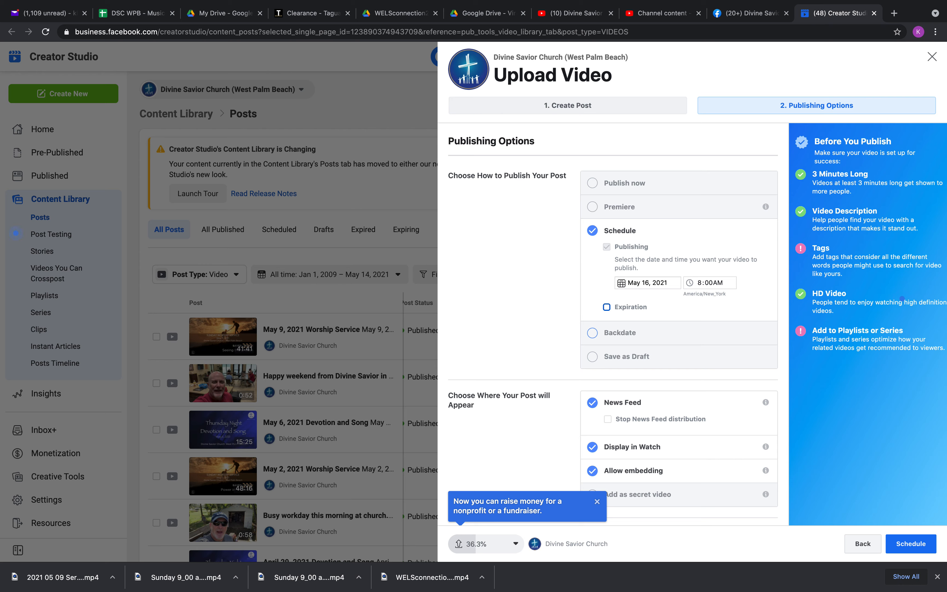
pyautogui.click(908, 545)
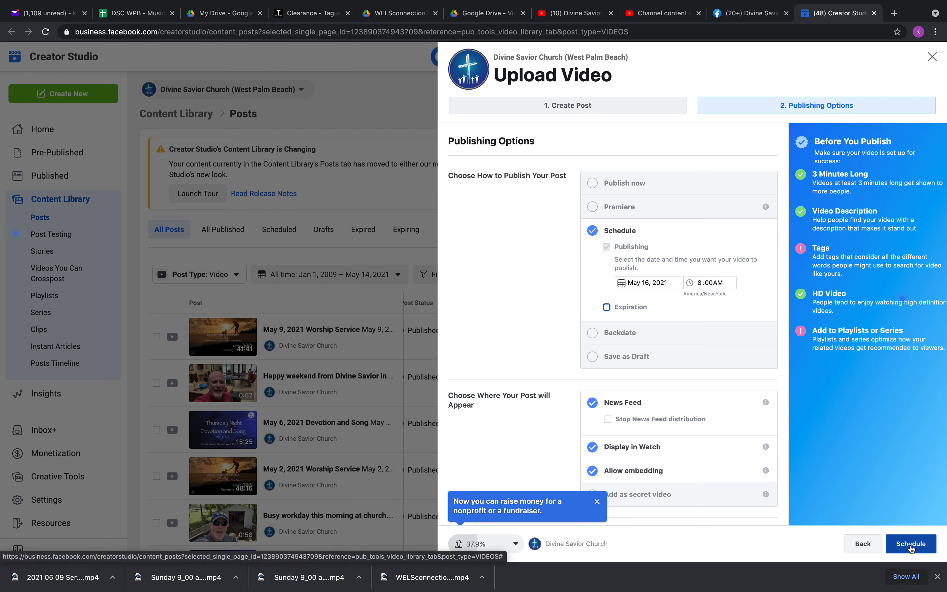
pyautogui.click(910, 545)
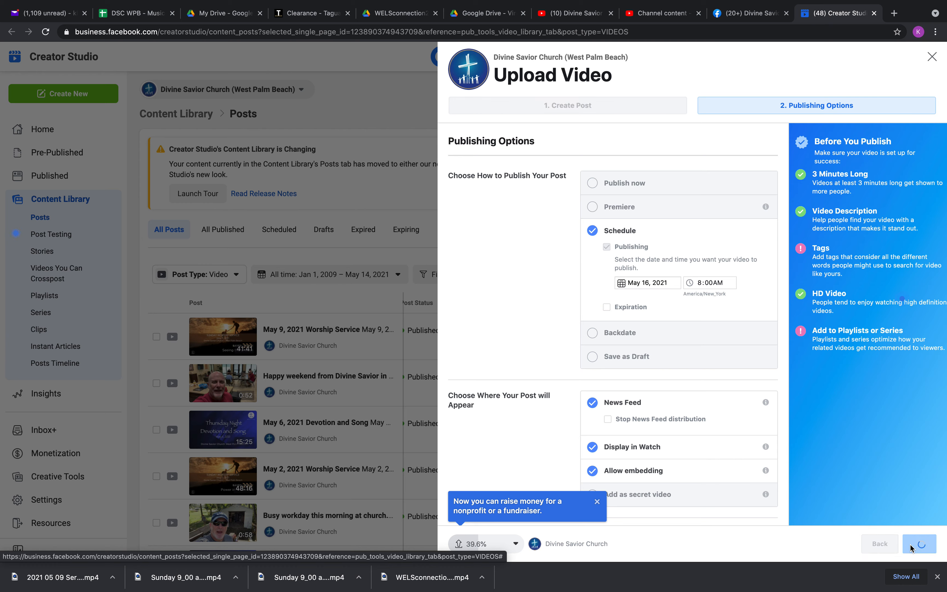
# Switch to the channel content in YouTube Studio to check the service video's processing status.
pyautogui.moveTo(474, 544)
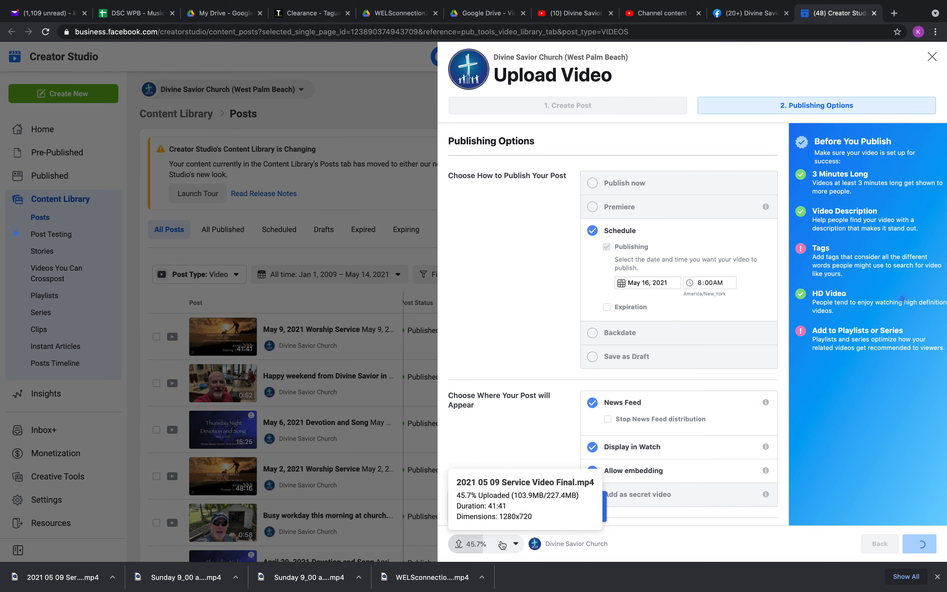
pyautogui.click(576, 16)
pyautogui.click(656, 13)
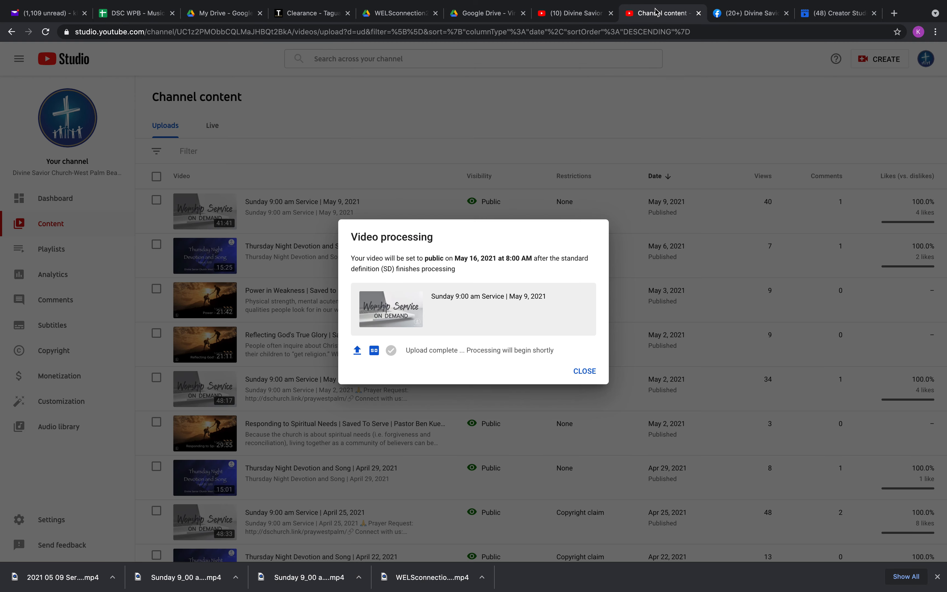